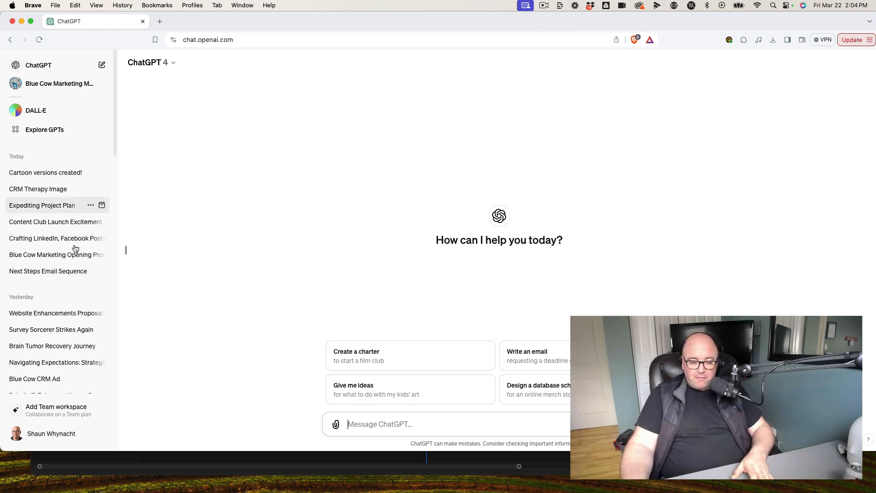
Switch to Descript and export the episode transcript as the plain text file "Balance Your Brilliance Episode 8.txt" in Documents.
key(super+Tab)
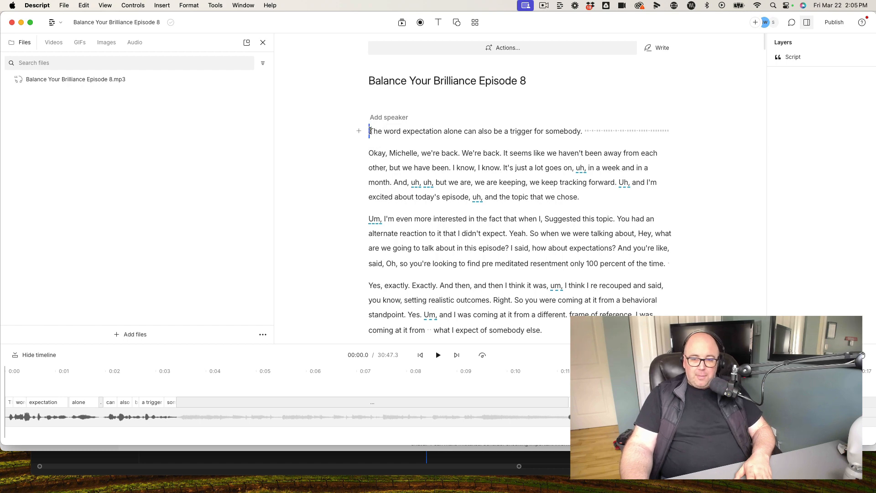
click(833, 22)
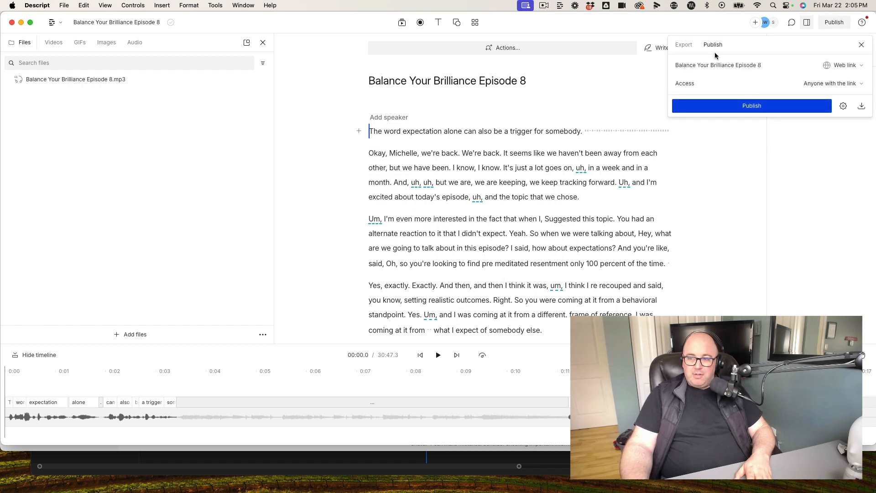
click(687, 46)
click(753, 69)
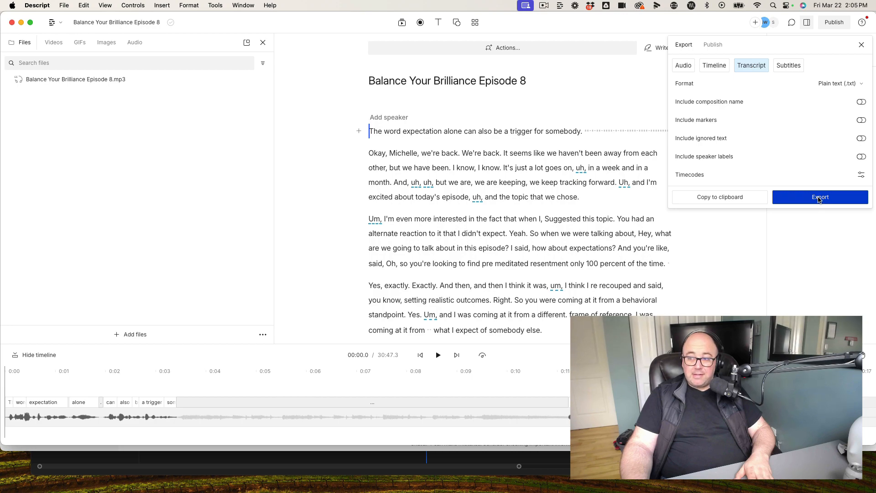
click(819, 198)
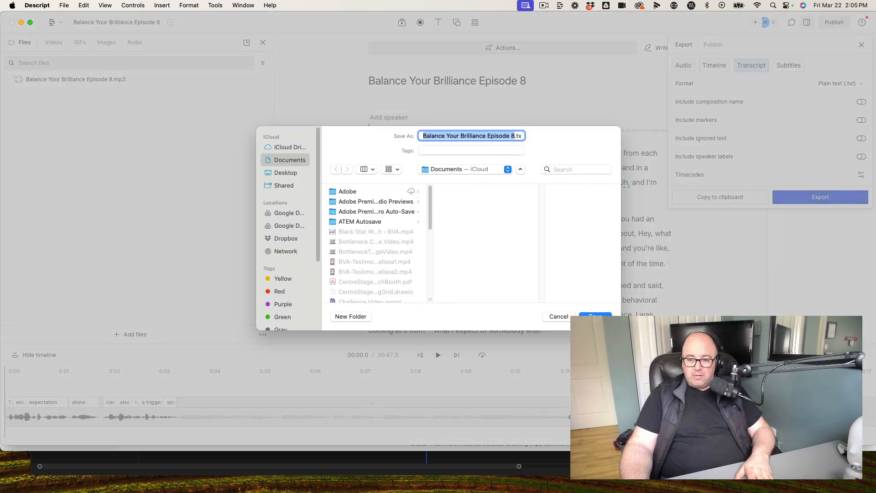
key(Return)
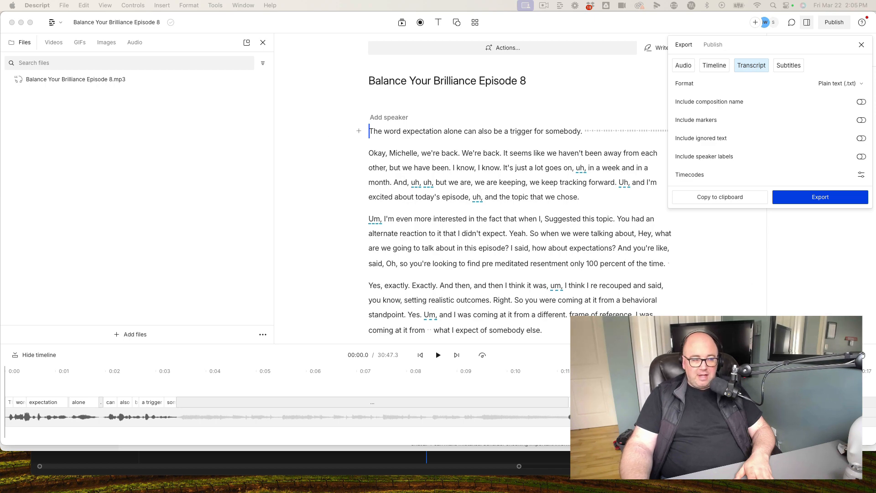
Bring up the exported "Balance Your Brilliance Episode 8.txt" in TextEdit and copy its entire text.
drag(1, 101, 518, 150)
click(11, 22)
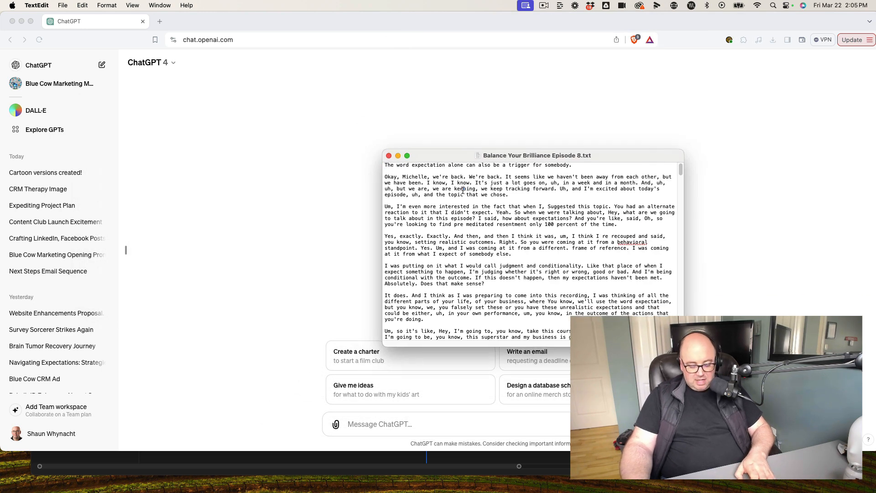
key(super+a)
drag(464, 157, 0, 160)
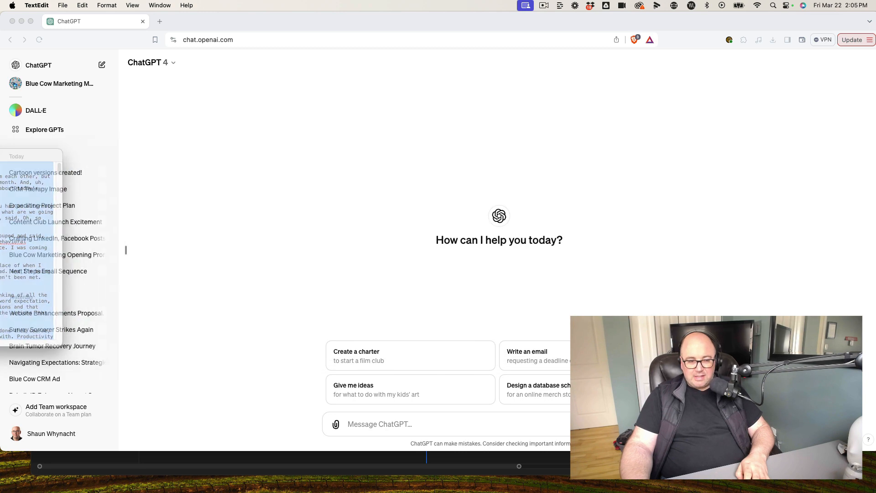
click(325, 151)
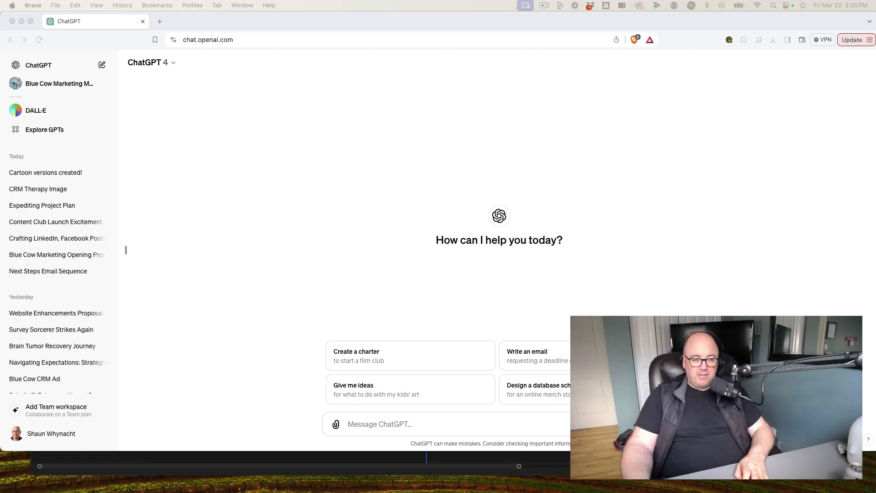
drag(0, 159, 190, 158)
right_click(178, 229)
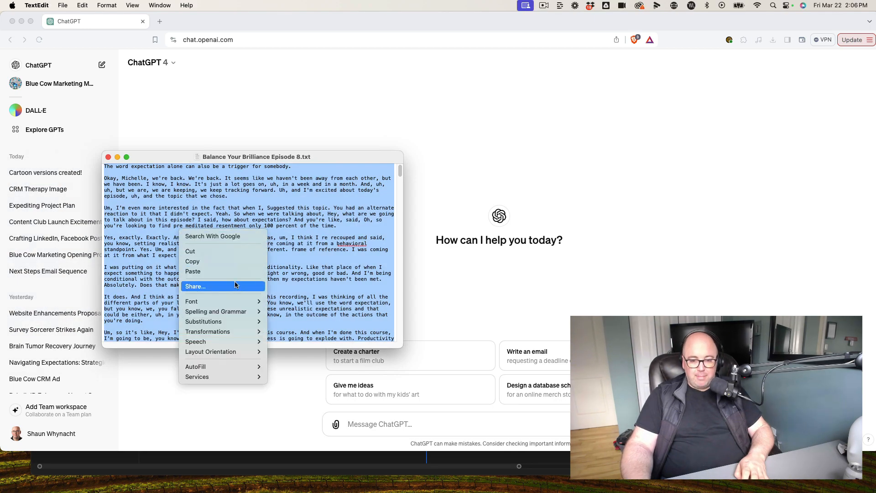
click(208, 262)
Switch to ChatGPT and begin a prompt with "I'm going to get you to write a podcast description and show notes for".
click(367, 423)
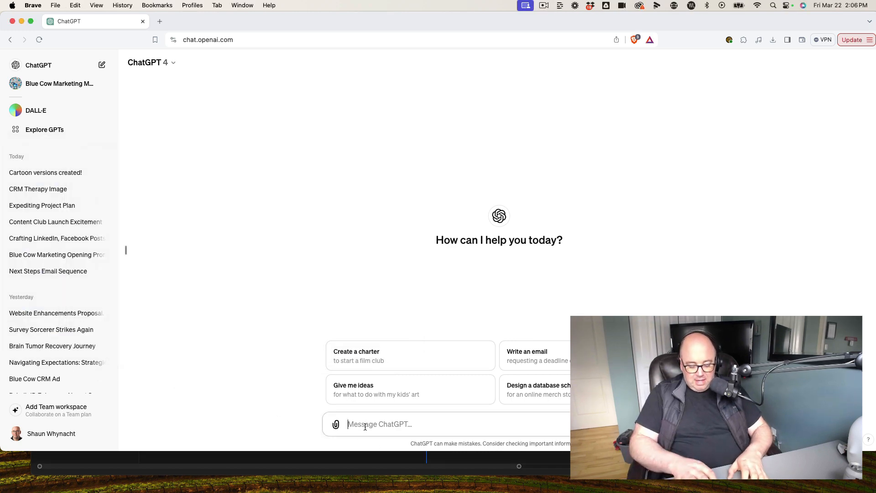
text(I'm goonig)
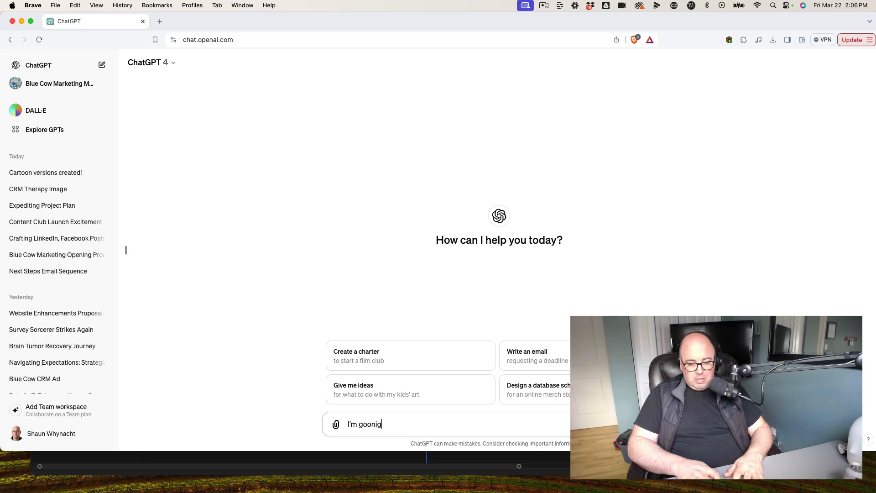
key(BackSpace)
key(BackSpace)
key(BackSpace)
key(BackSpace)
text(ing to ge)
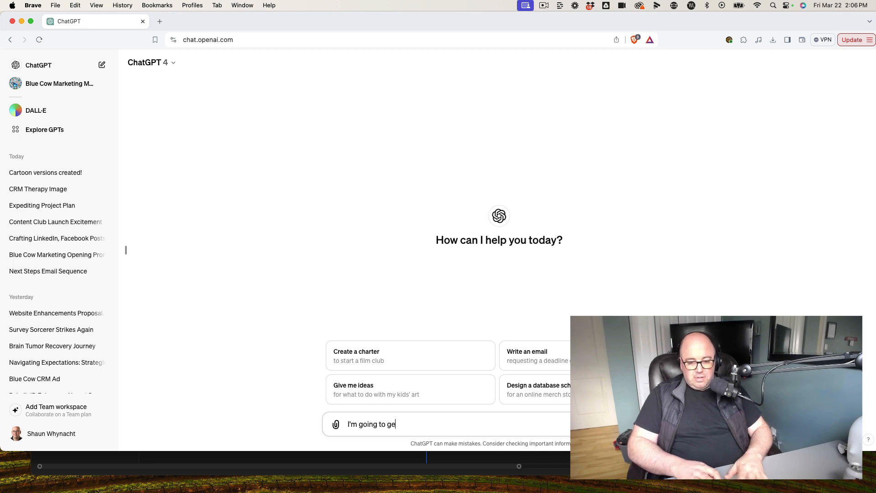
text(t you to )
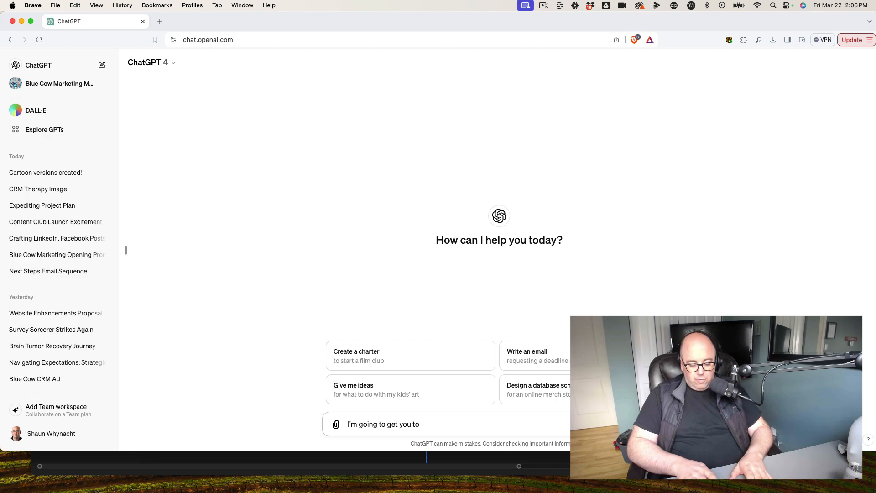
text(write a podcsat)
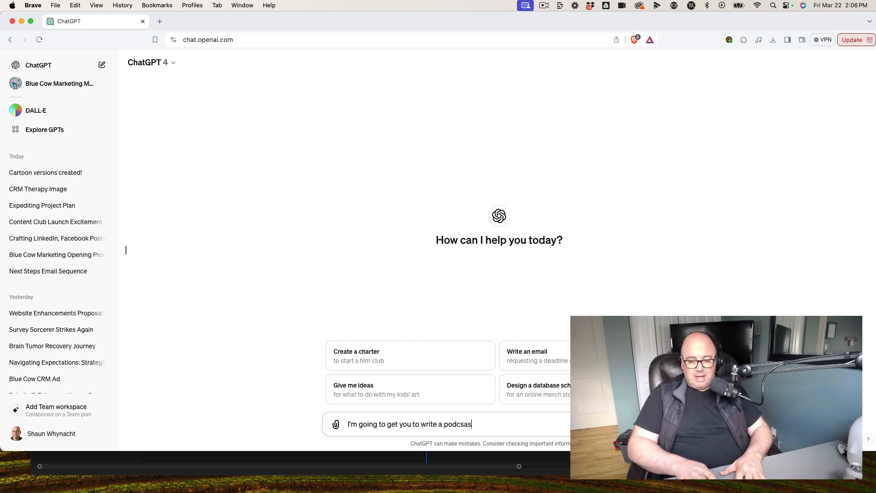
key(BackSpace)
key(BackSpace)
text(ast desc)
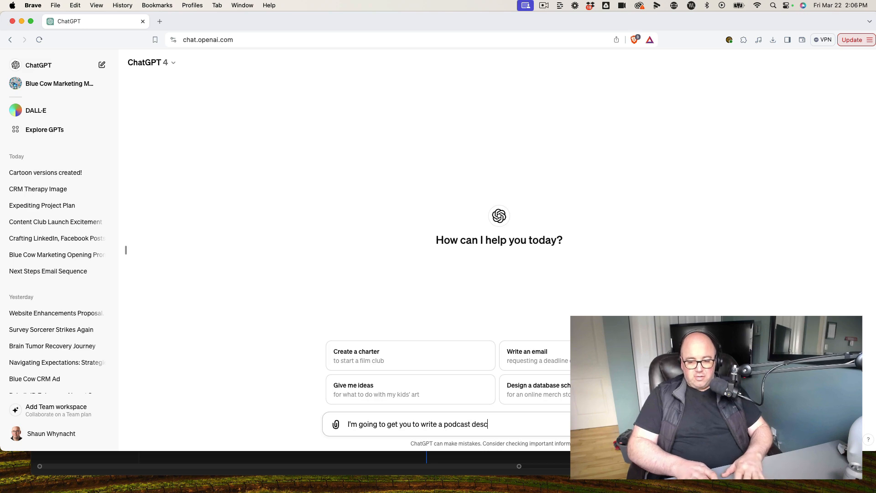
text(ription )
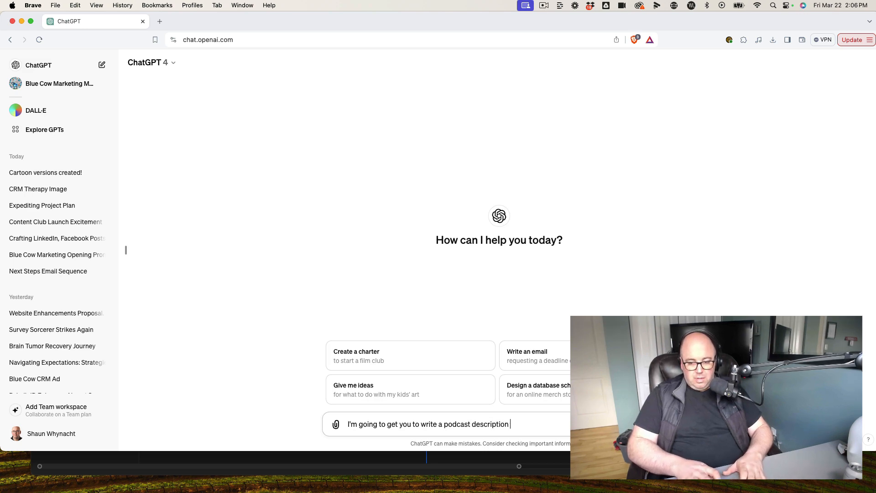
text(and show )
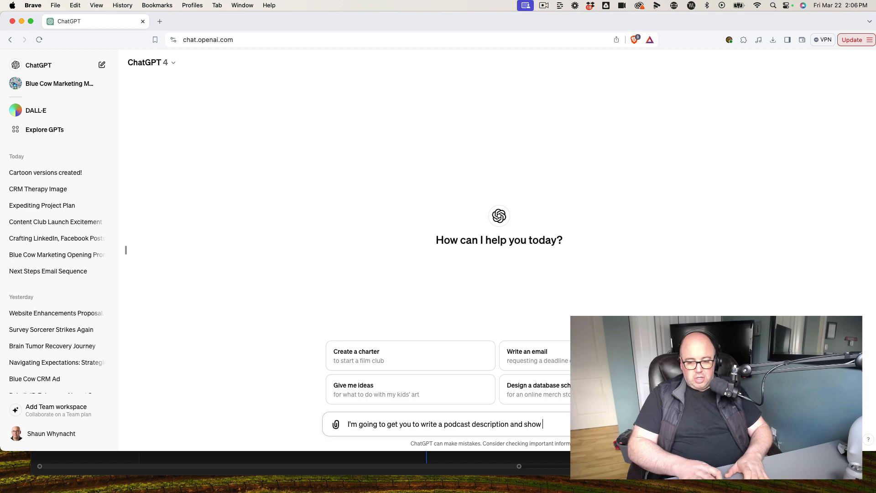
text(noees )
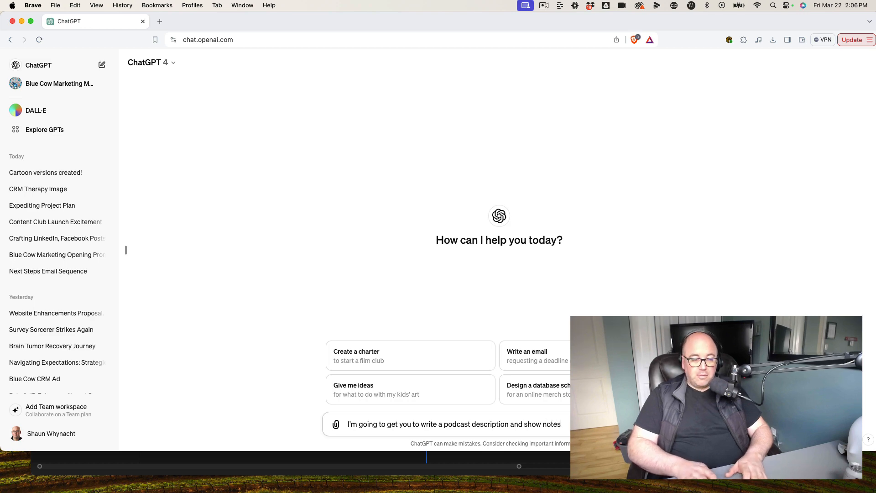
text(for)
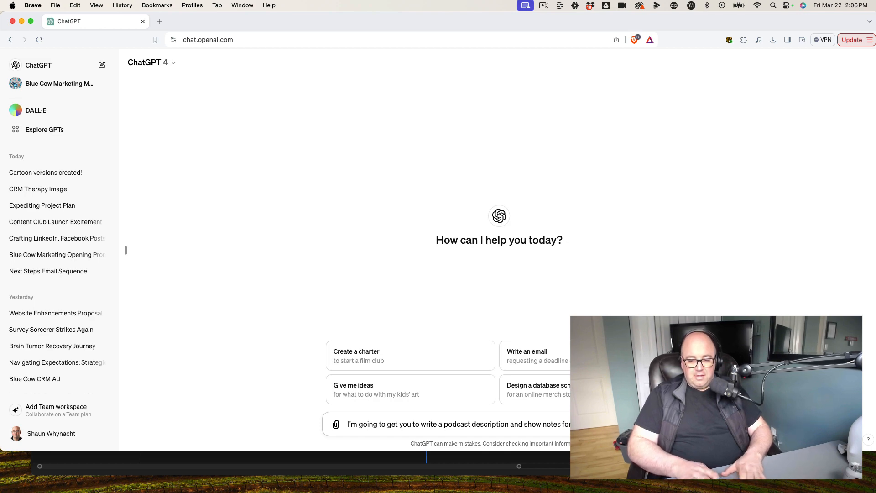
Continue the prompt with "an episode of a podcast I recorded with myself" and the host's full name in parentheses.
text(I rre)
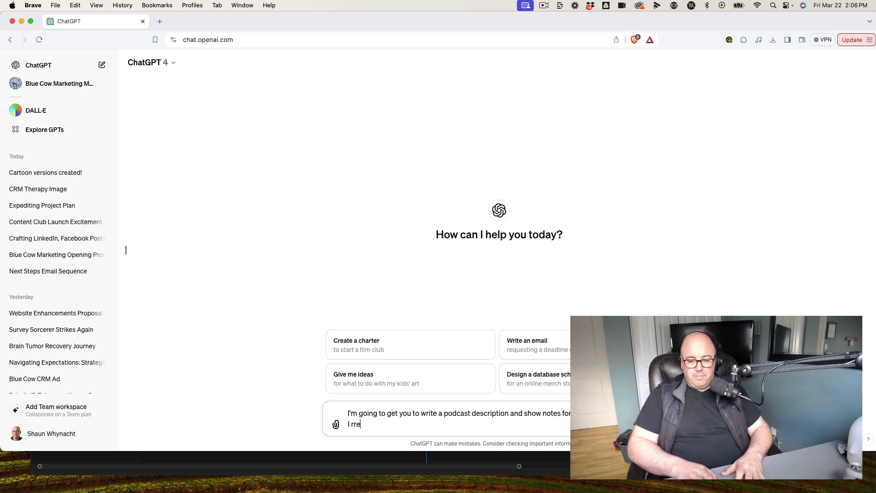
text( rrc)
key(BackSpace)
key(BackSpace)
text(eco)
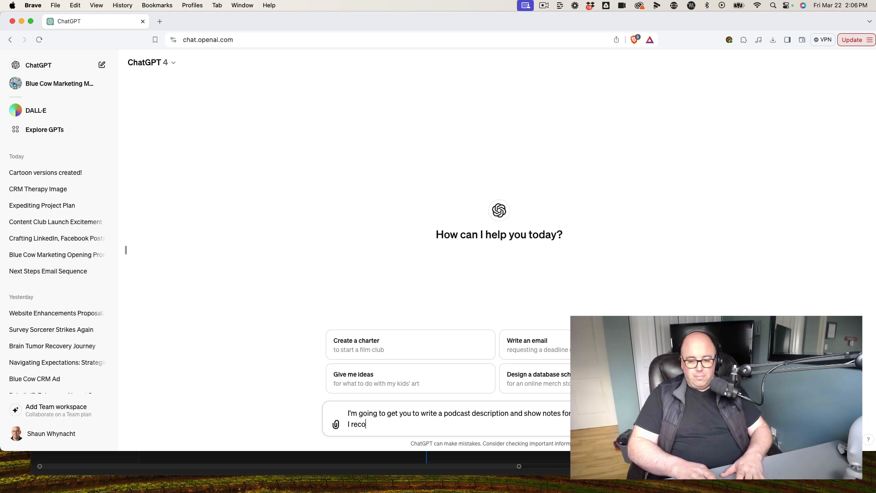
text(rded with myself)
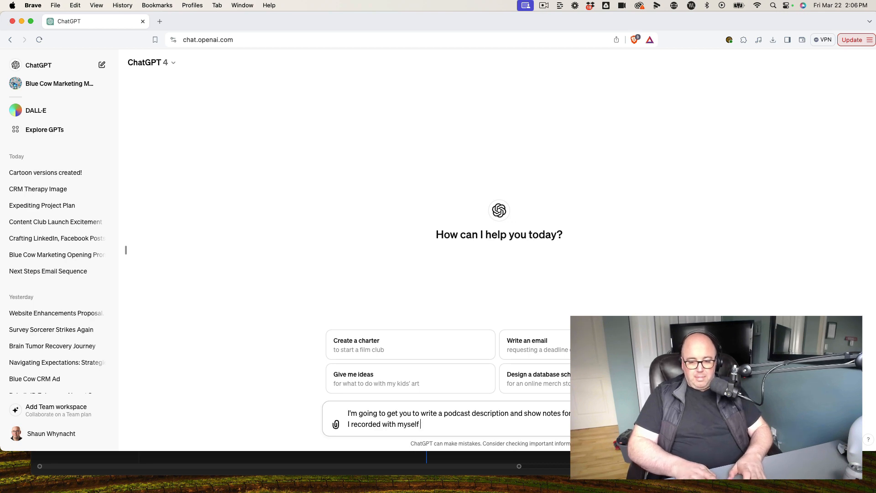
text( (Shaun WHyna)
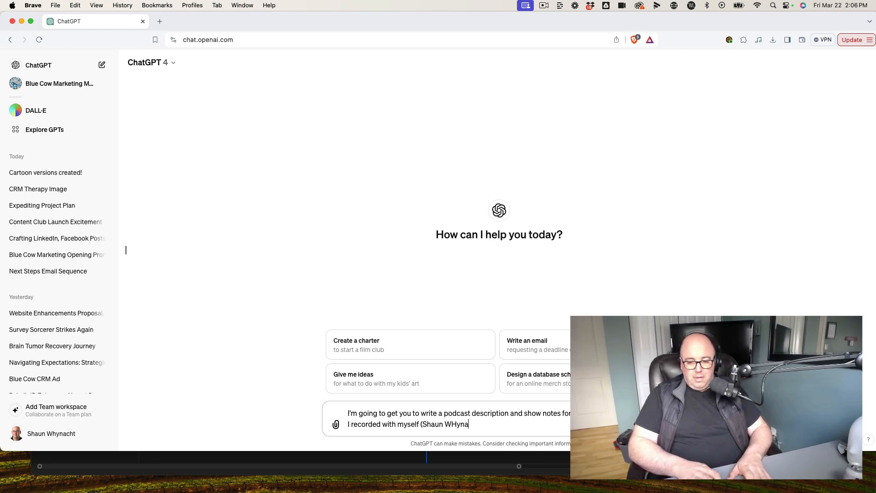
key(BackSpace)
key(BackSpace)
key(BackSpace)
text(h)
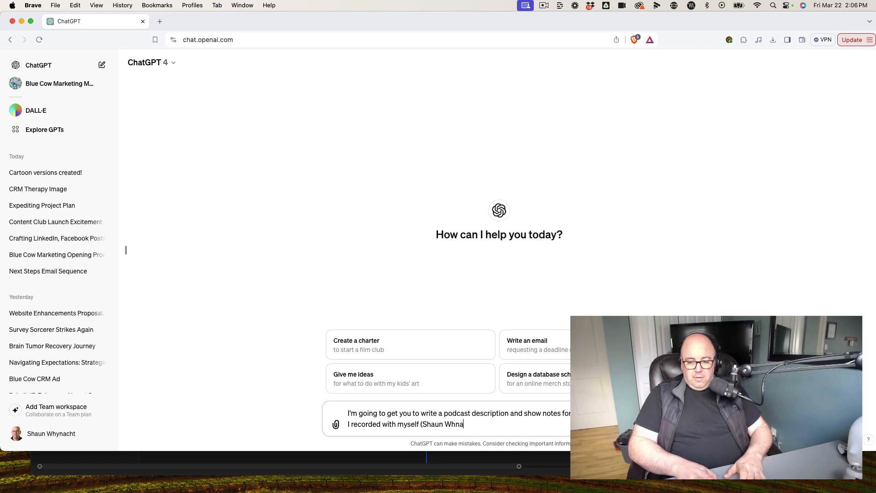
text(ynacht)
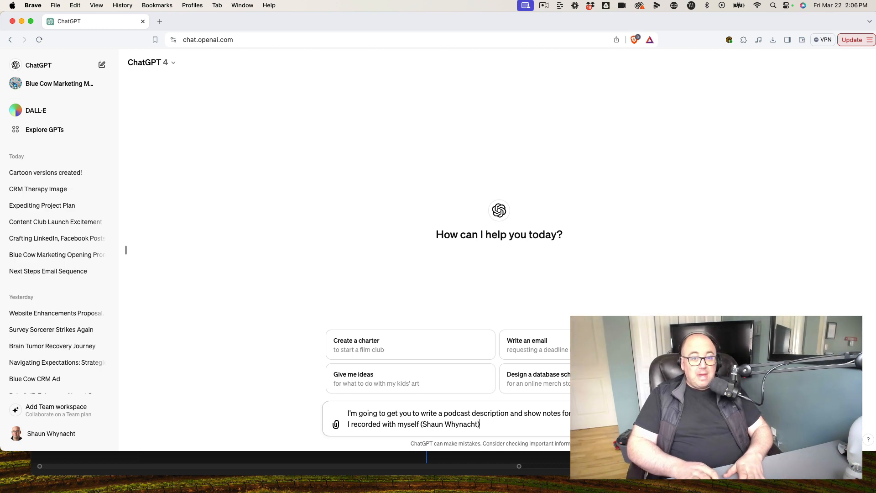
Add "and" with the co-host's full name in parentheses, and finish the introduction with "Here is the transcript.".
text() and )
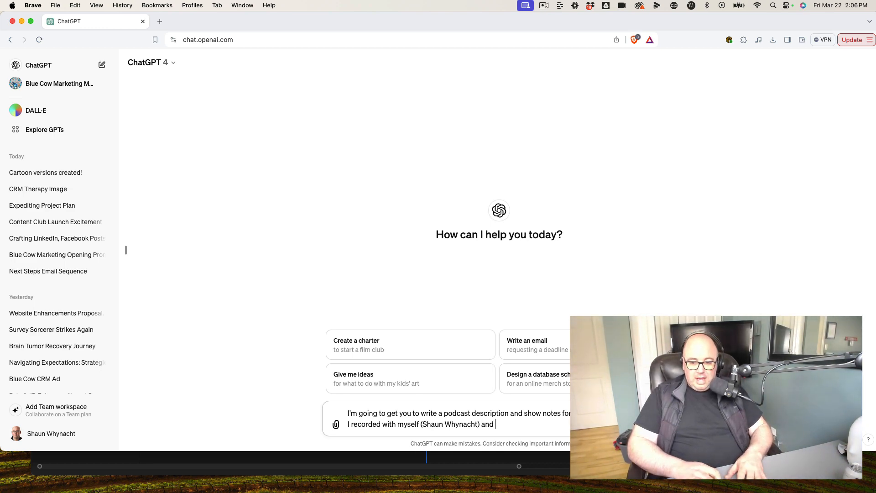
text((Mi)
key(BackSpace)
key(BackSpace)
text((M)
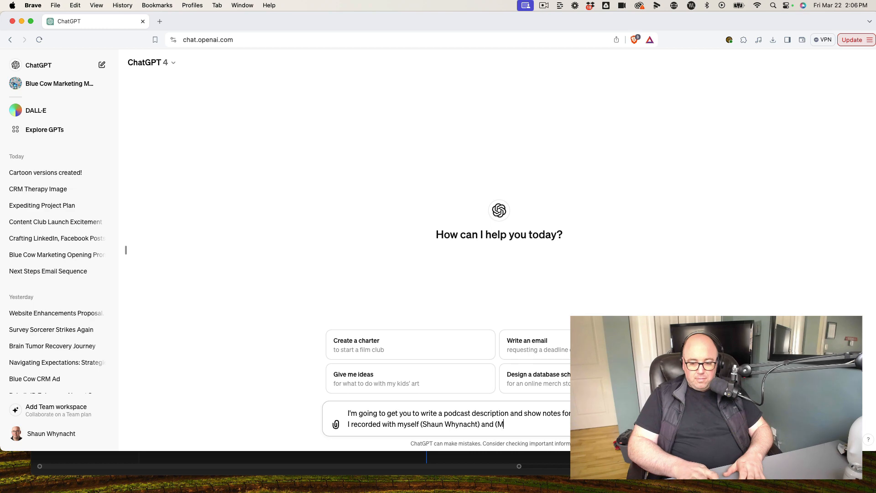
text(ichelle Peti)
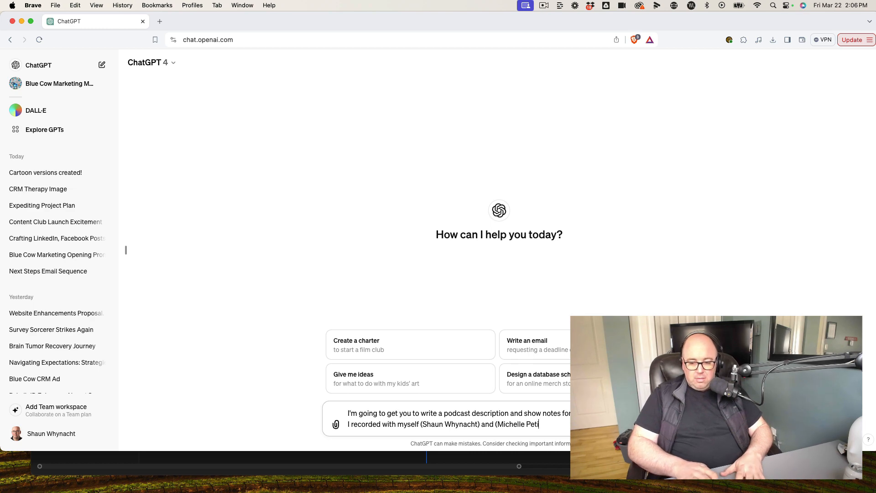
text(tpas).  Her)
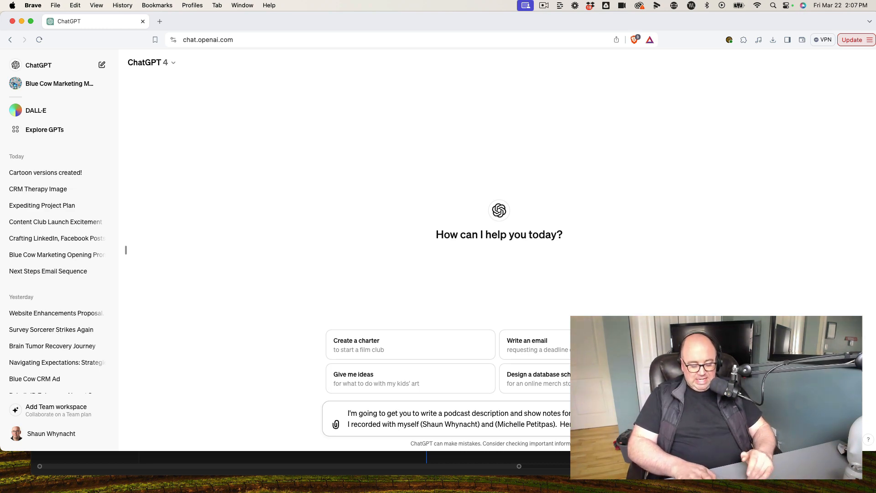
Paste the copied transcript below the introduction, separated by a blank line, and send the prompt.
key(shift+Return)
key(shift+Return)
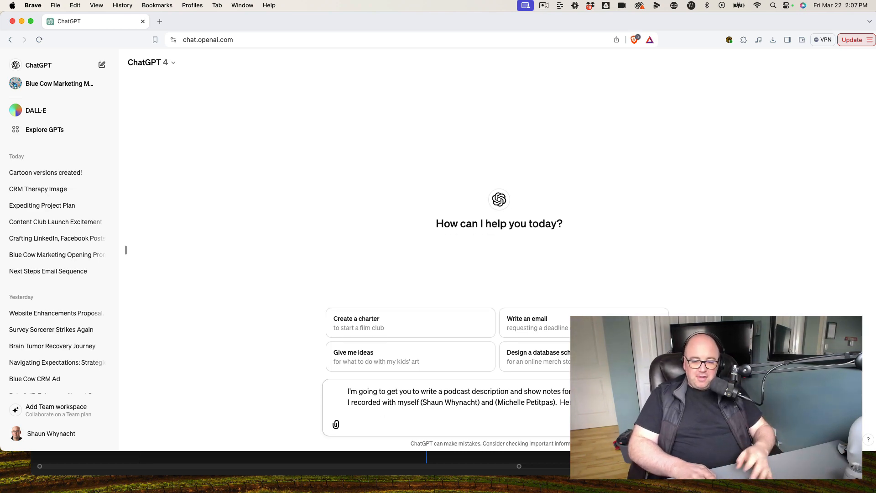
key(super+v)
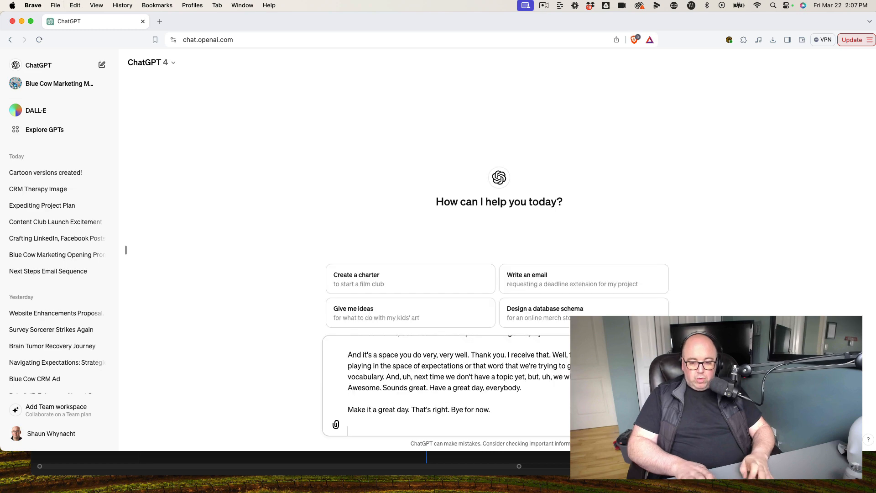
key(Return)
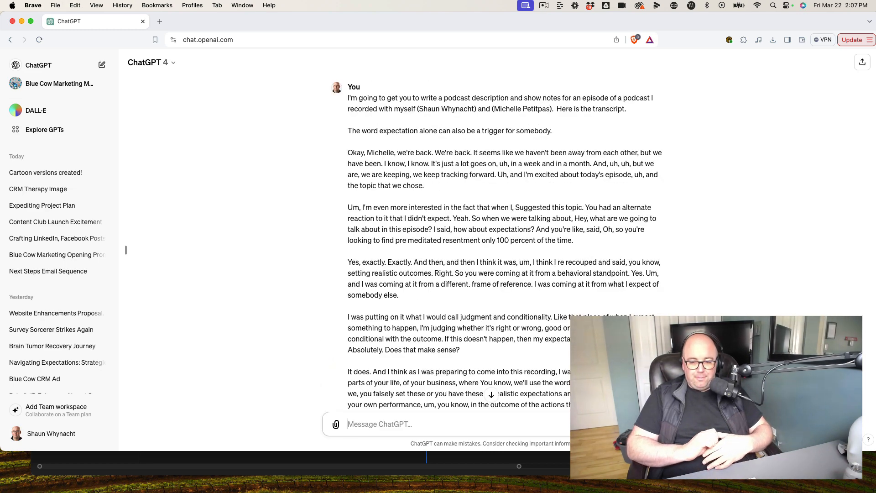
Go to the end of the response and begin a follow-up prompt with "Perfect. Now I need to get 5 quotes from this episode that are".
click(491, 395)
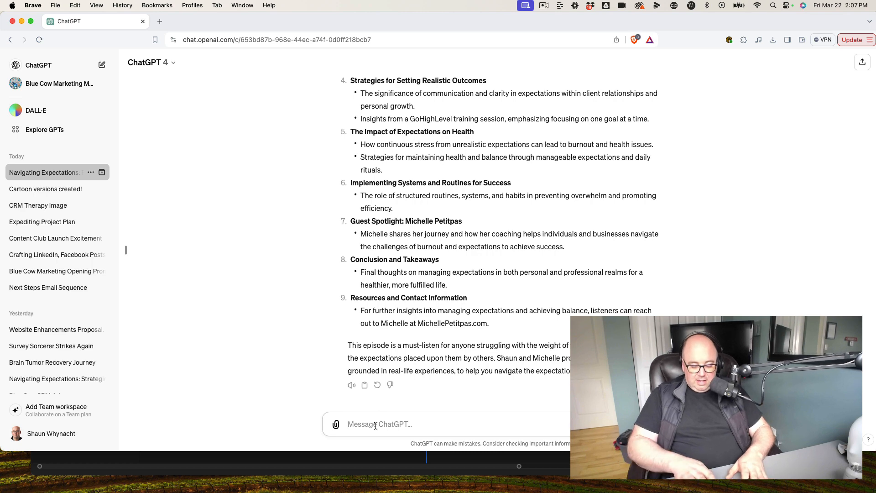
text(Perfect)
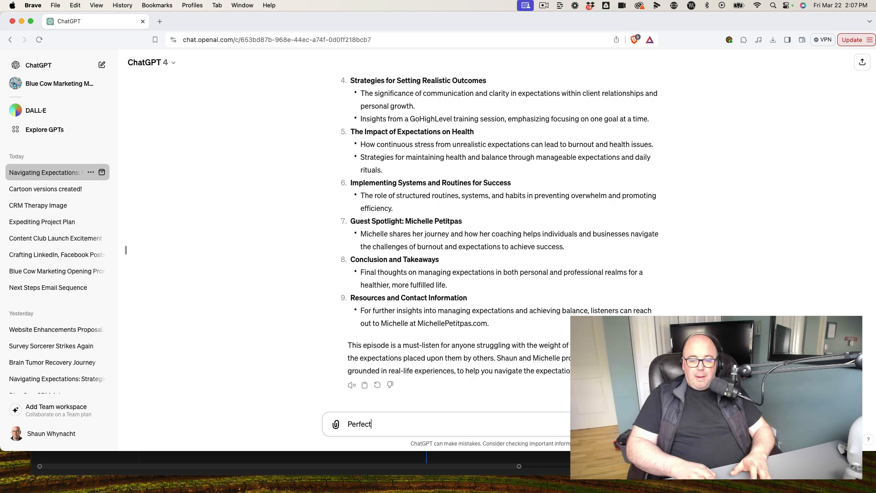
text(. )
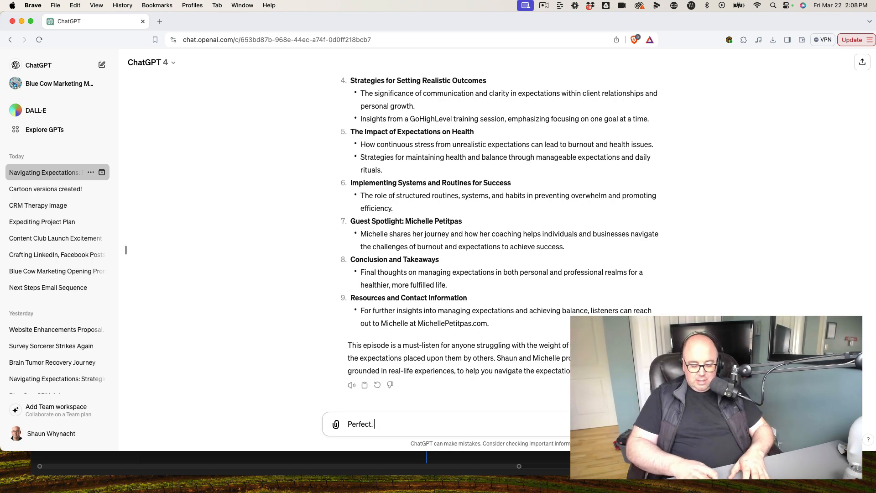
text(Now I need)
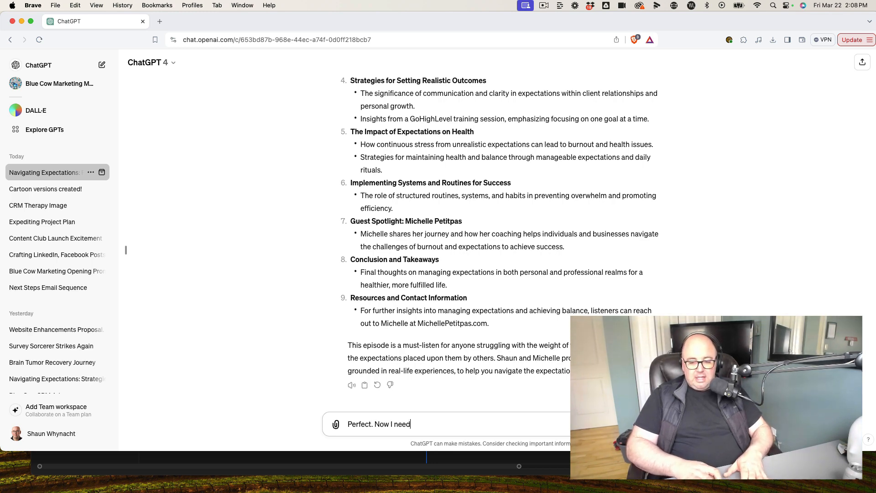
text( to get )
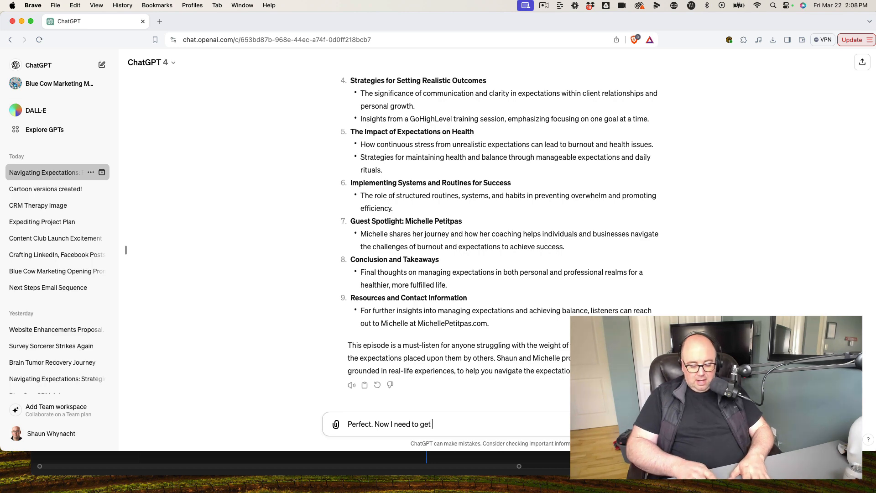
text(5 q)
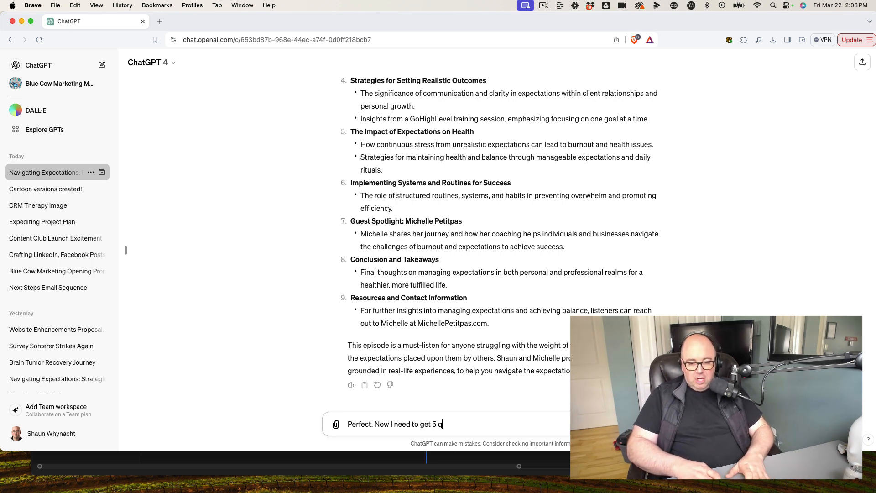
text(upte)
key(BackSpace)
key(BackSpace)
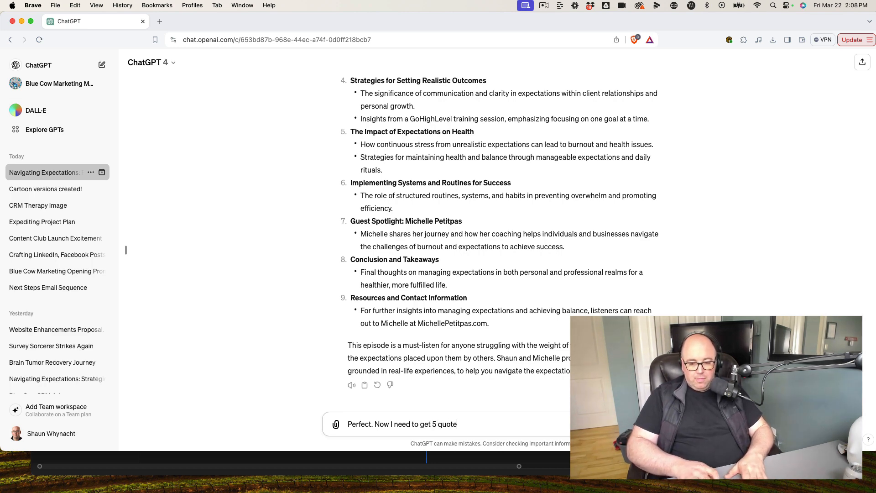
text(tes from this )
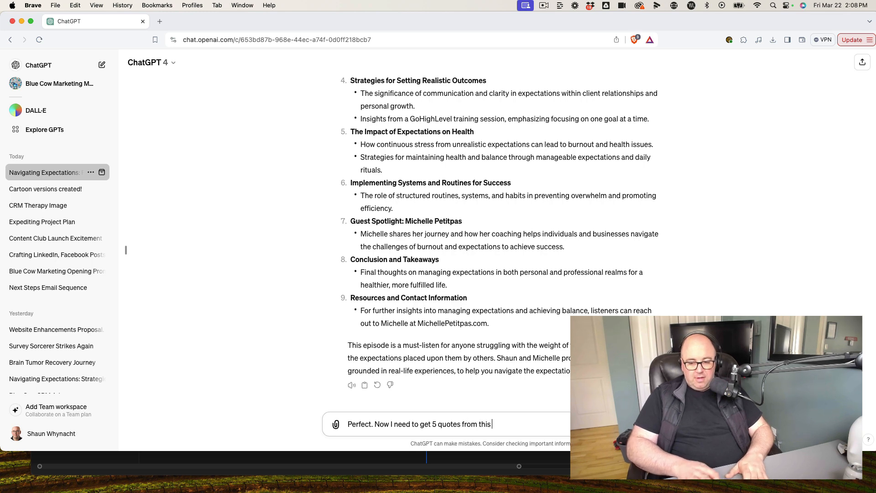
text(episode that are )
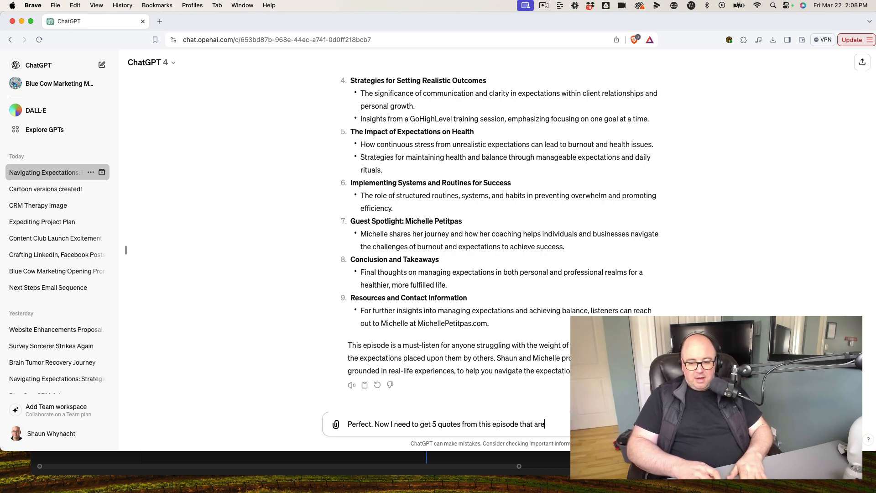
Finish the prompt with "powerful and thought provoking to use in social media graphics. Can you find them for me." and send it.
text(powerfu)
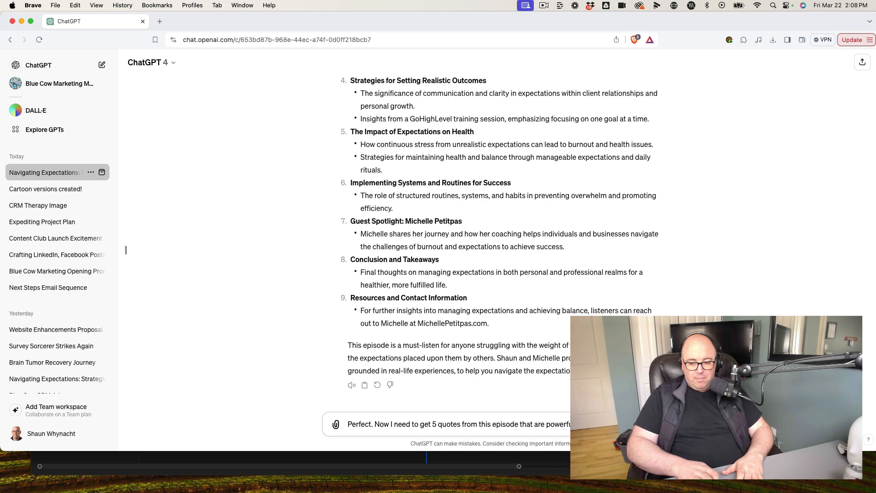
text(to use in )
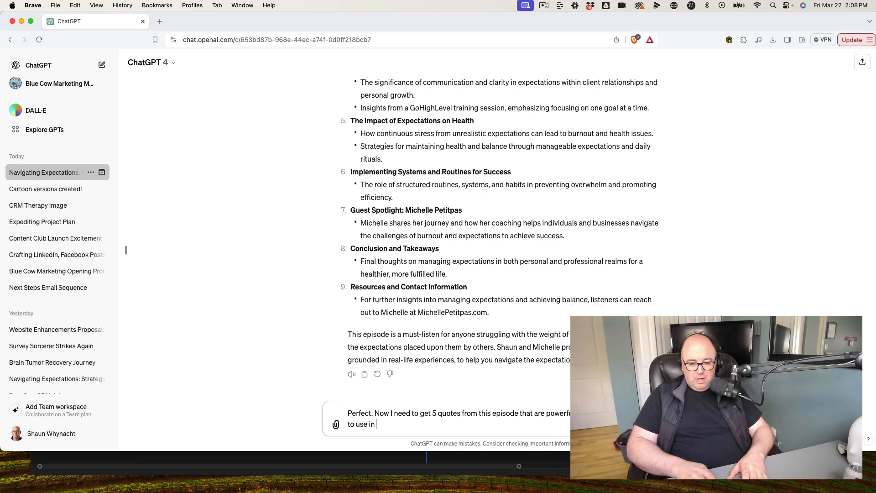
text(social m)
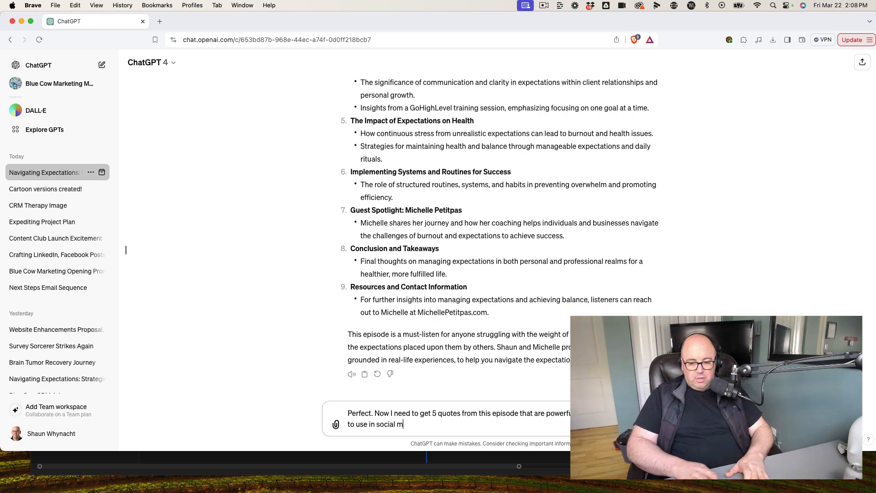
text(edia graphics. )
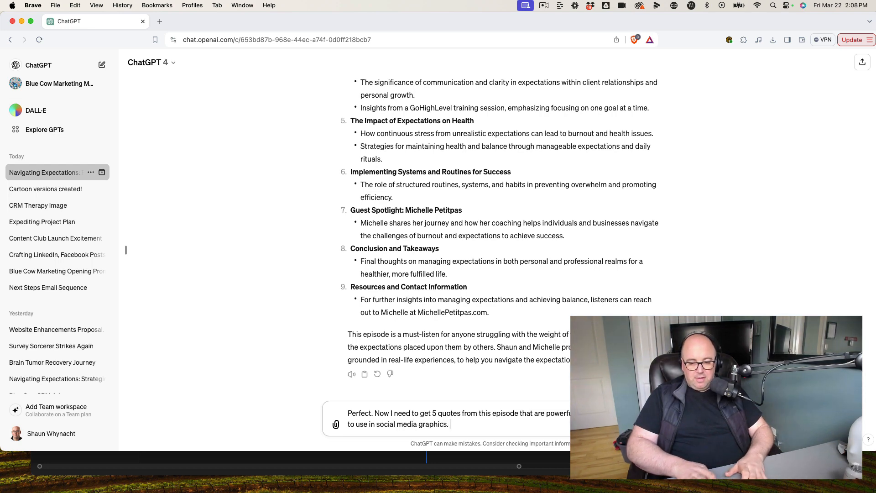
text( Can you f)
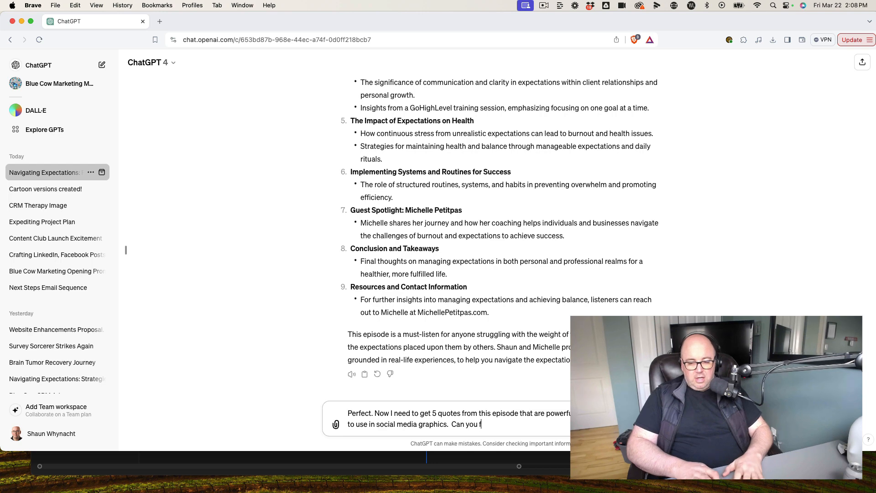
text(ind them for me.)
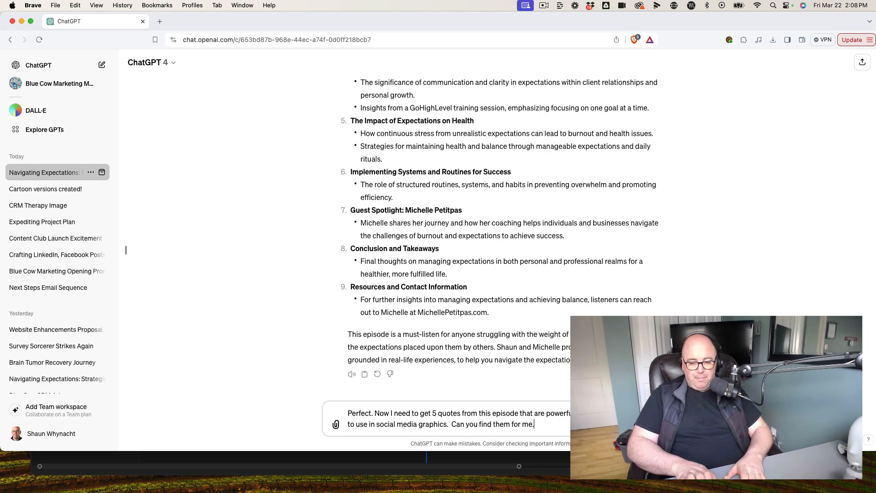
key(Return)
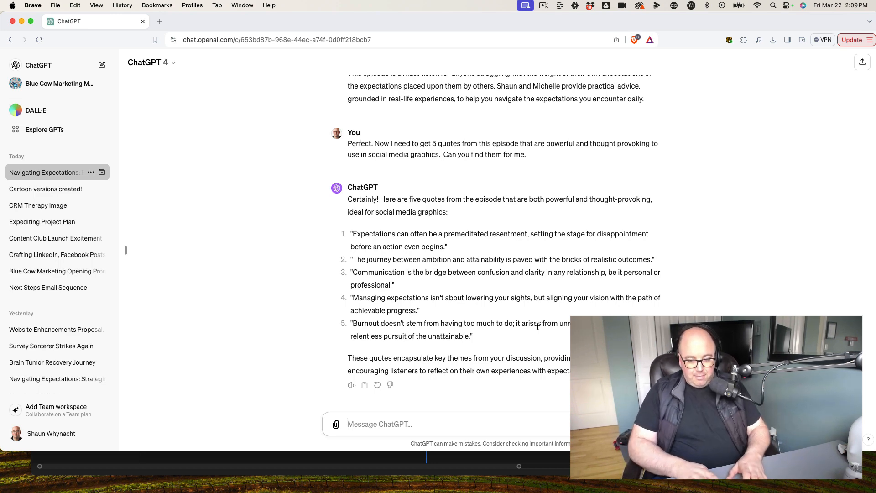
Send the follow-up prompt "Give me 5 potential episode titles".
text(Give me )
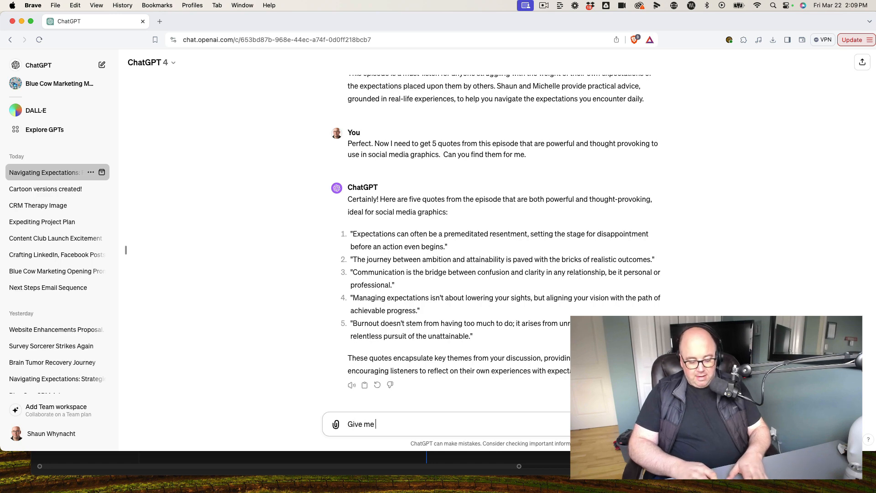
text(5 poten)
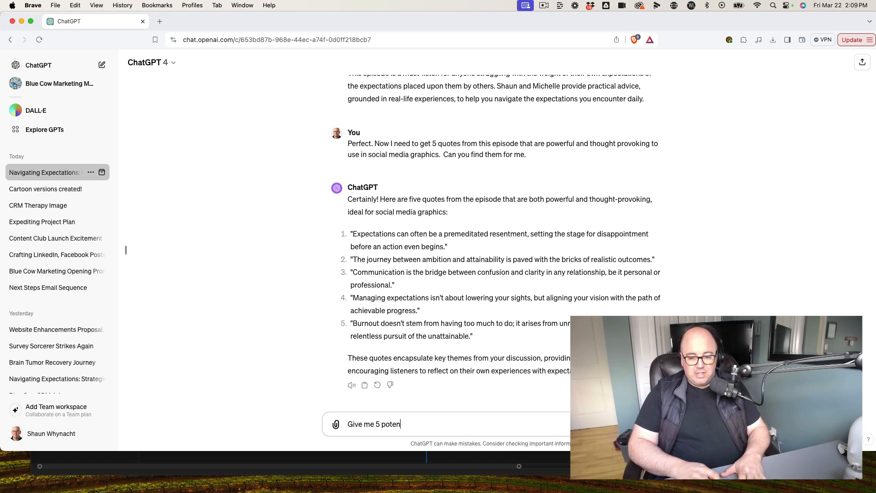
text(tial episo)
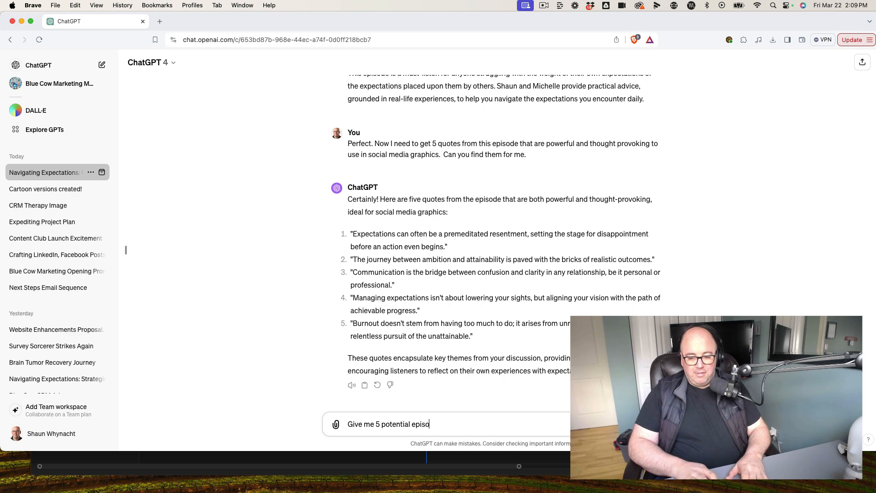
text(de titles)
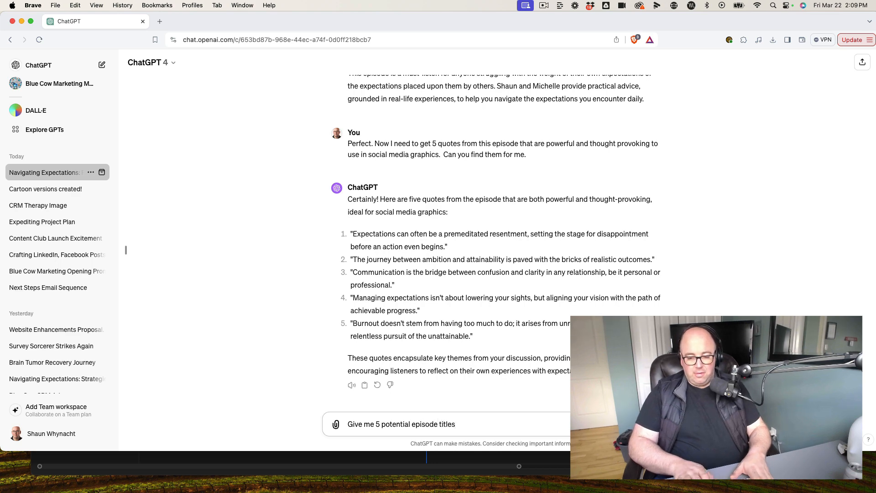
key(Return)
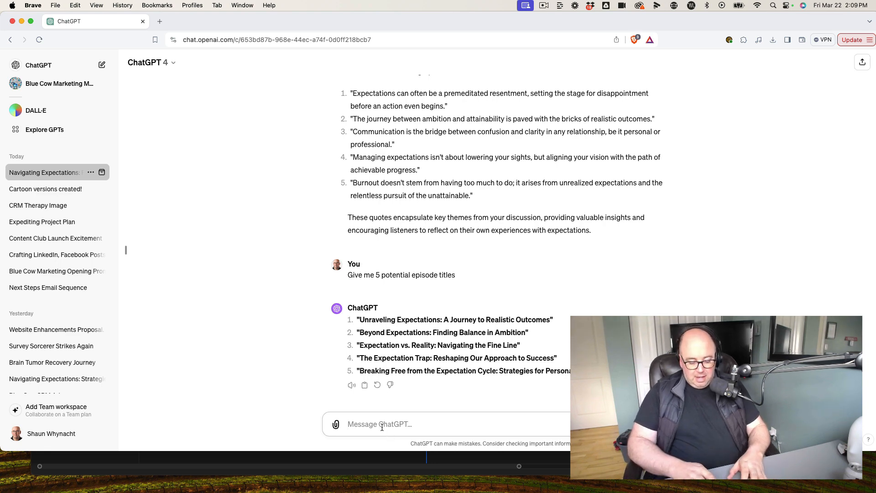
Send a prompt beginning "Write me a 250 word blog post to use on my website" and asking for it on the episode's topic.
text(Writ)
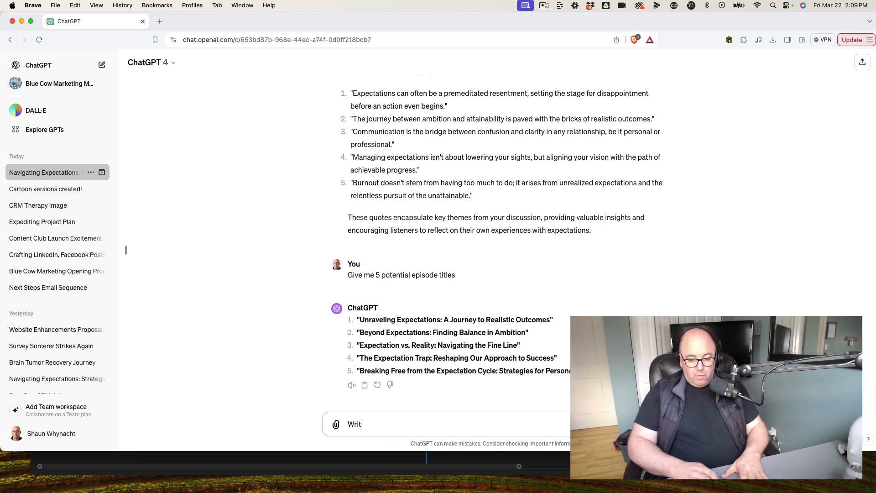
text(e me a 25)
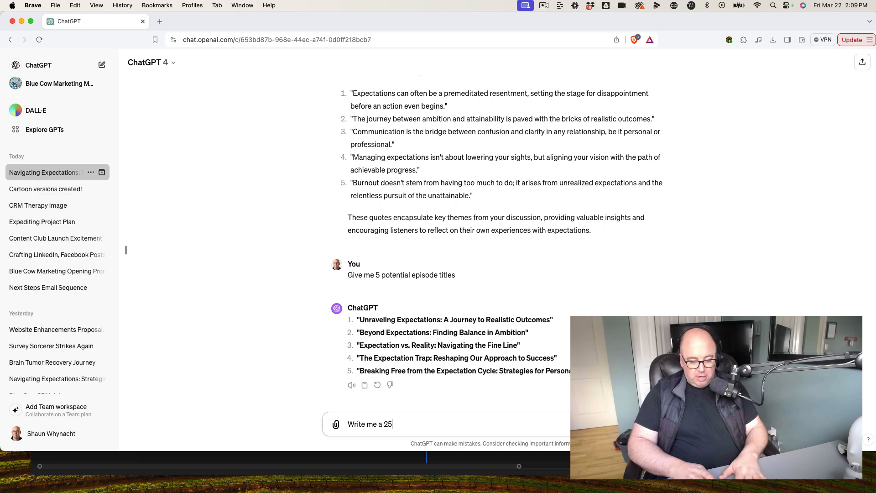
text(0 word)
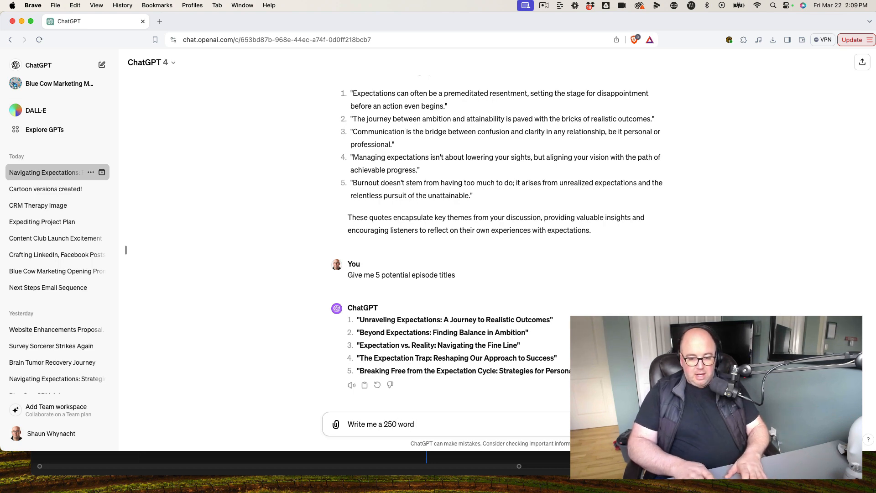
text( bl)
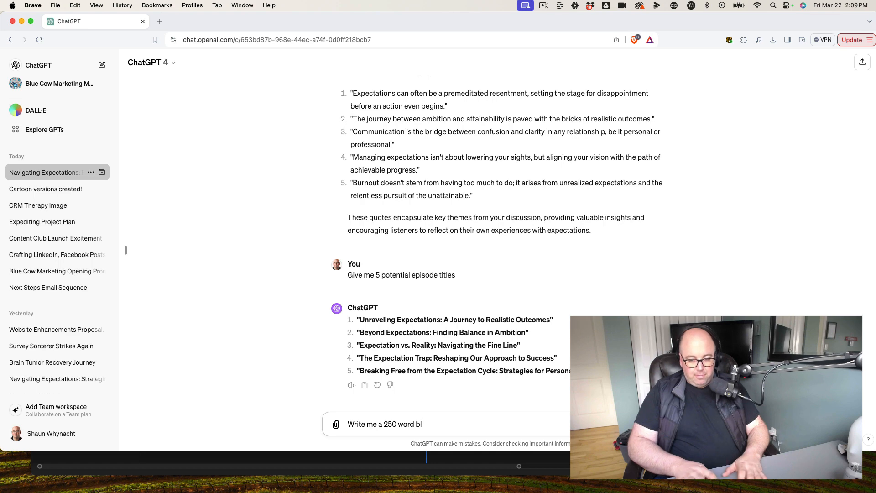
text(og post )
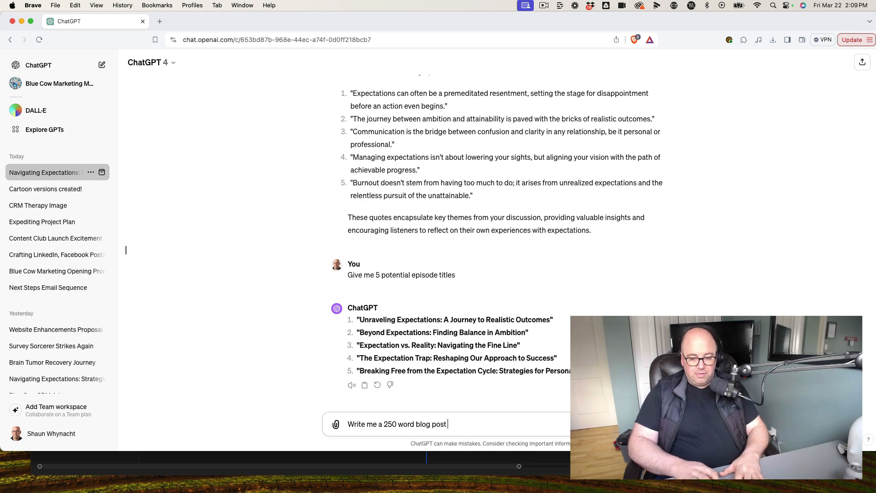
text(to use on my )
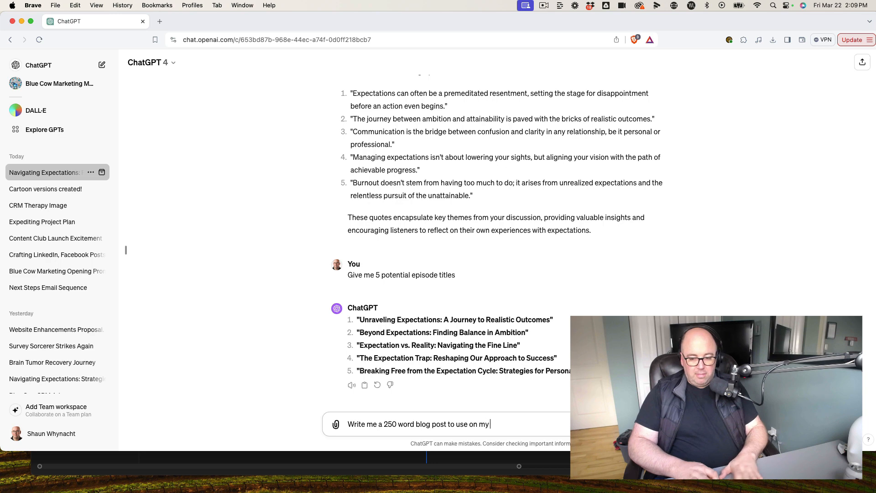
text(website on the top)
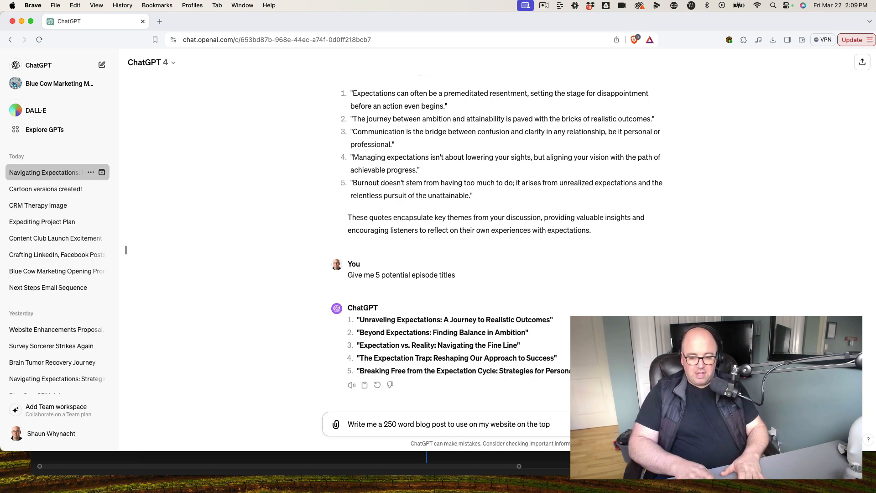
text(ic of th)
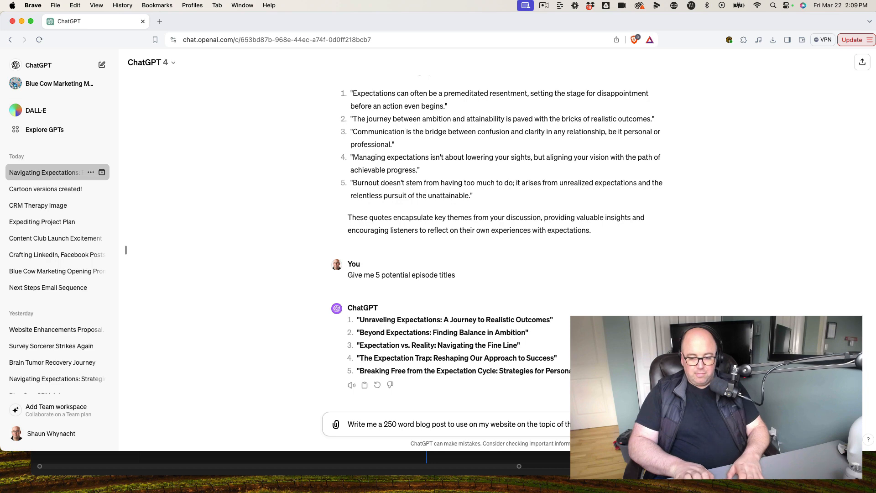
key(Return)
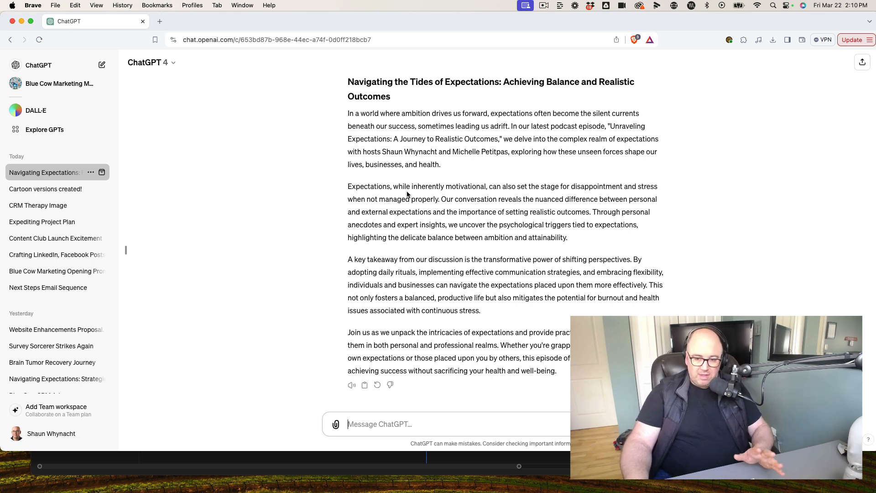
Begin a follow-up prompt with "Now create me 3 facebook posts that I can use to promote the episode".
click(376, 413)
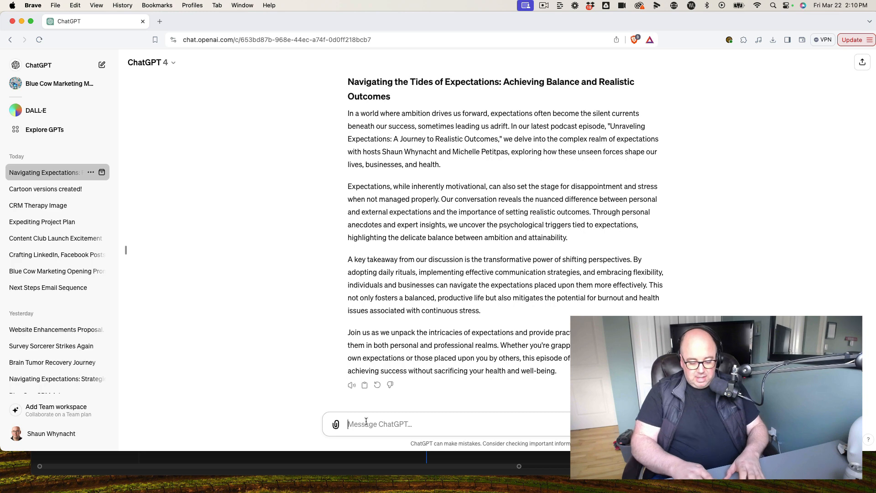
text(Now cre)
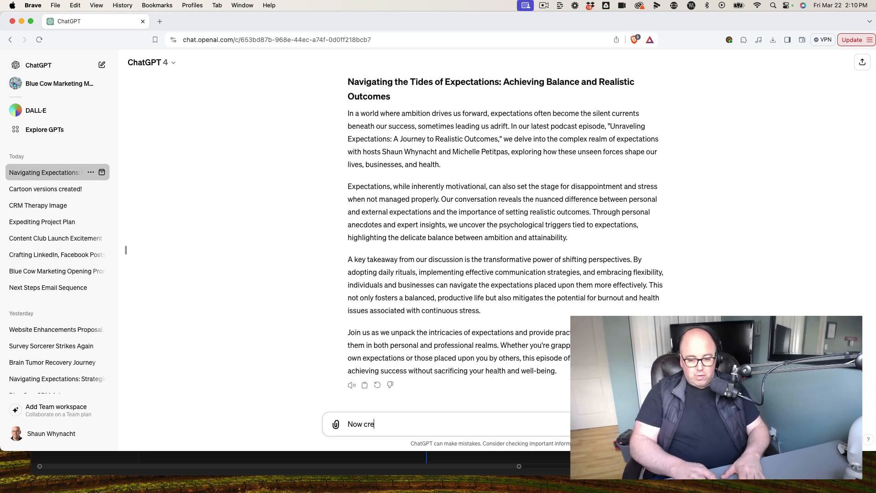
text(ate me )
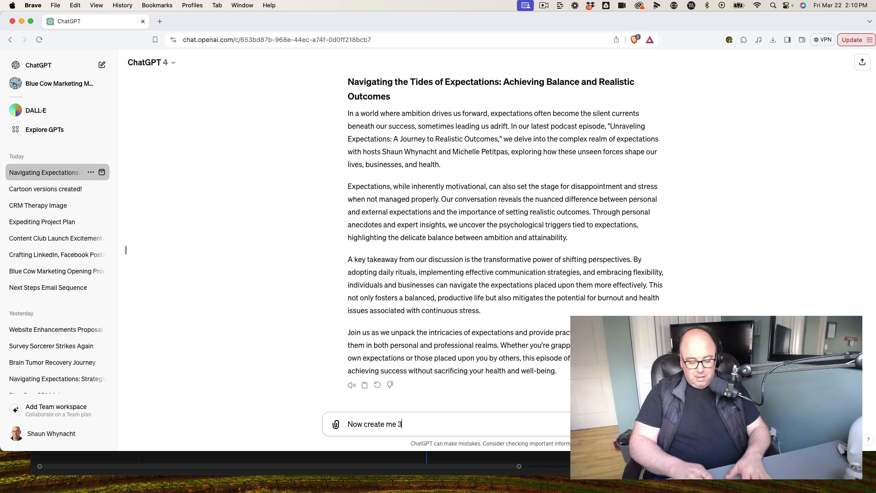
text(3 facebook )
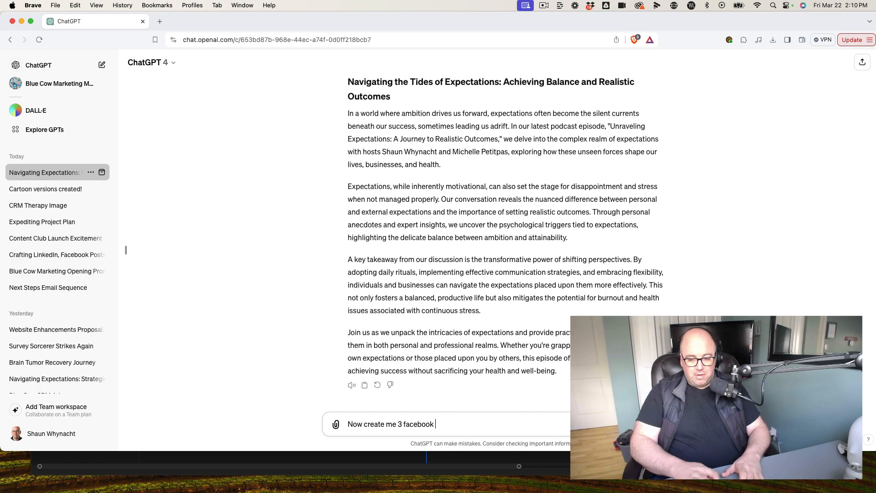
text(posts that I )
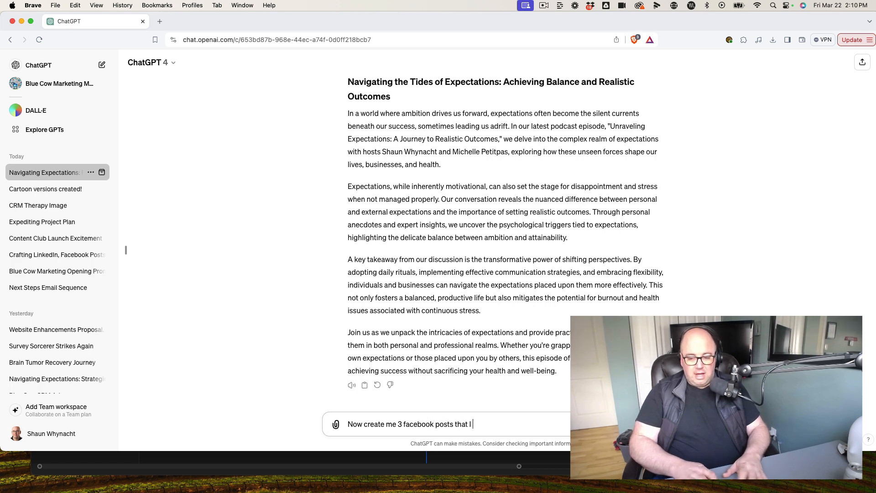
text(can use to)
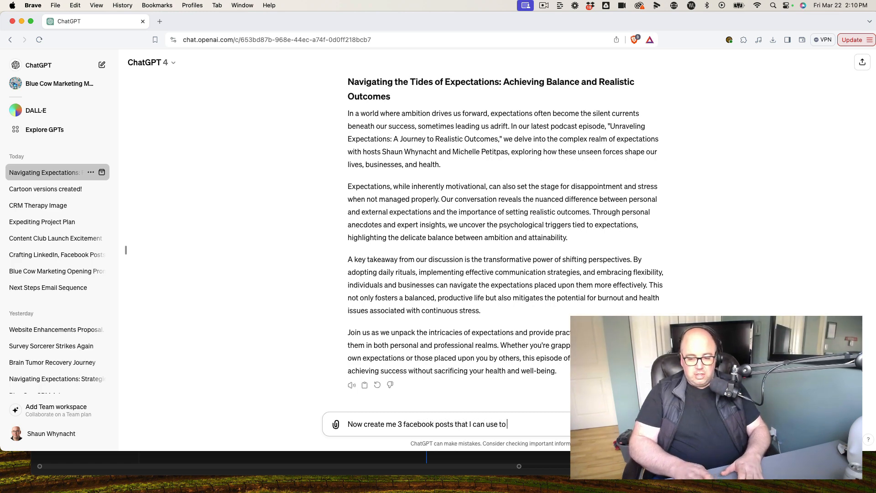
text( promote the ep)
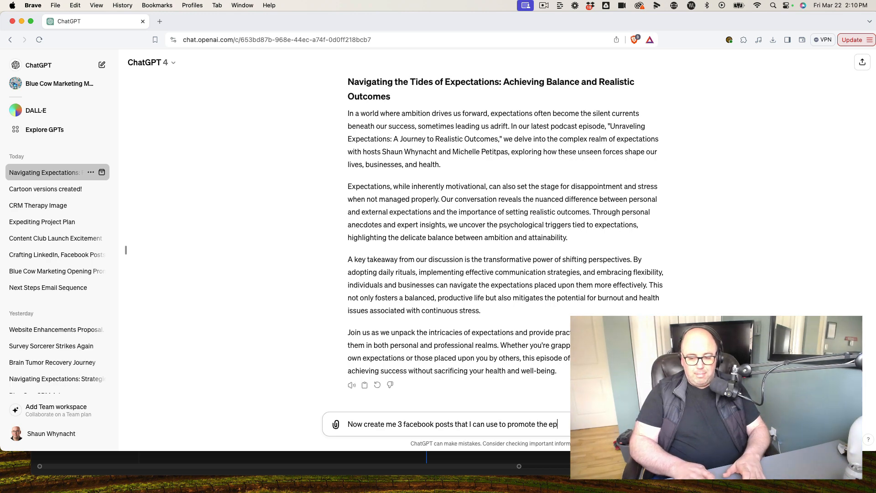
text(isod)
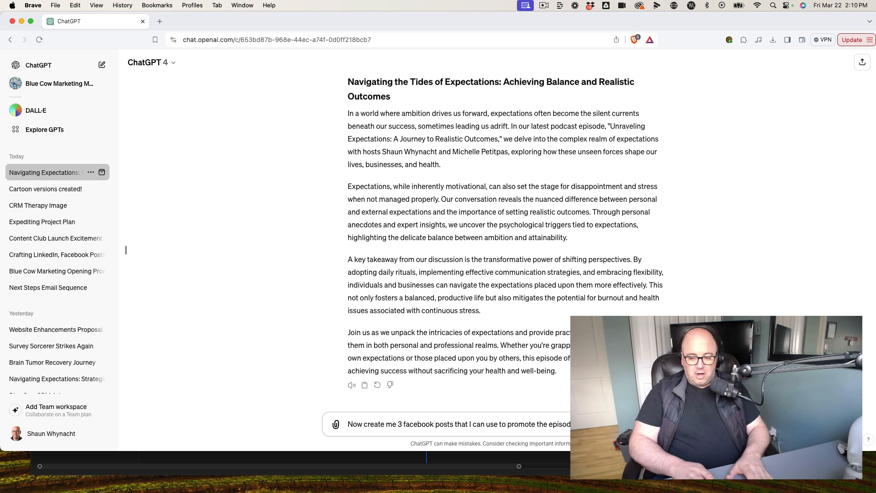
Ask for the post to use "one of the quotes you found", add "Don't use the same quote twice." and send the prompt.
text(the p)
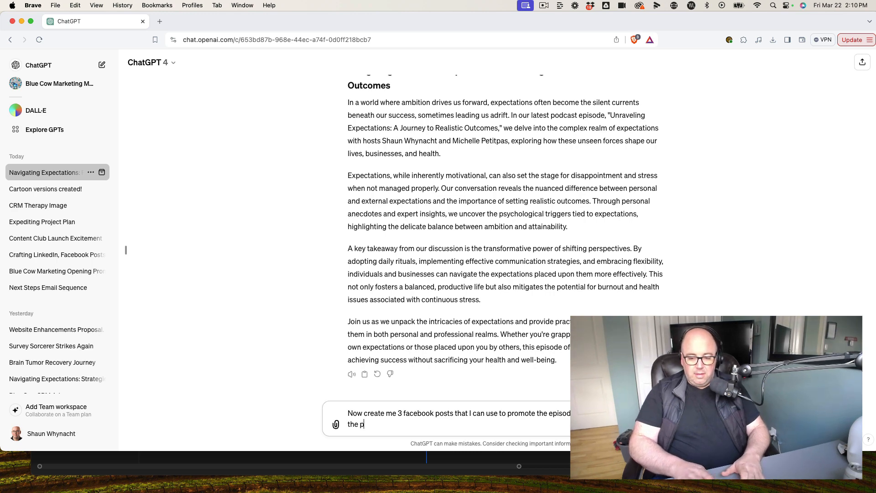
text(ost with one of )
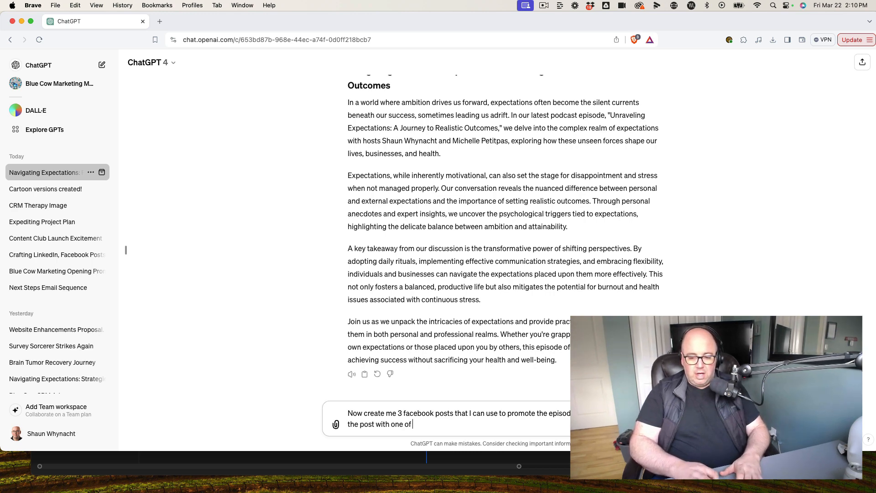
text(the wuo)
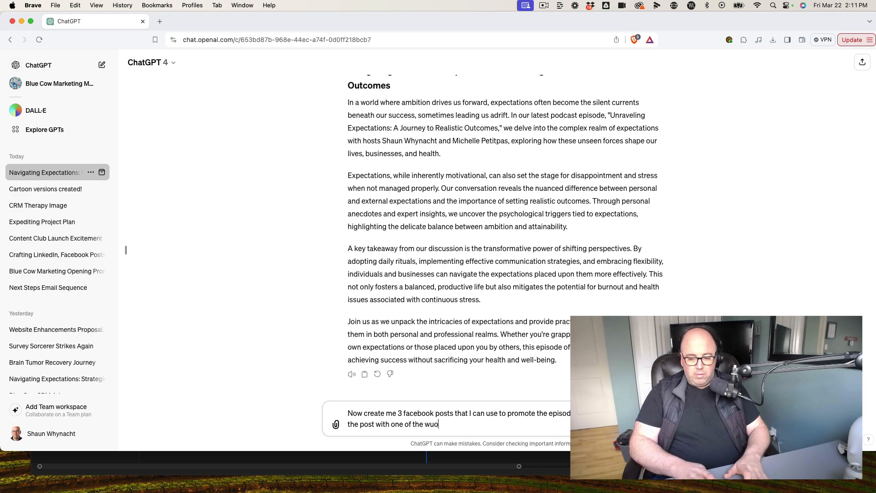
key(BackSpace)
key(BackSpace)
key(BackSpace)
text(quotes you f)
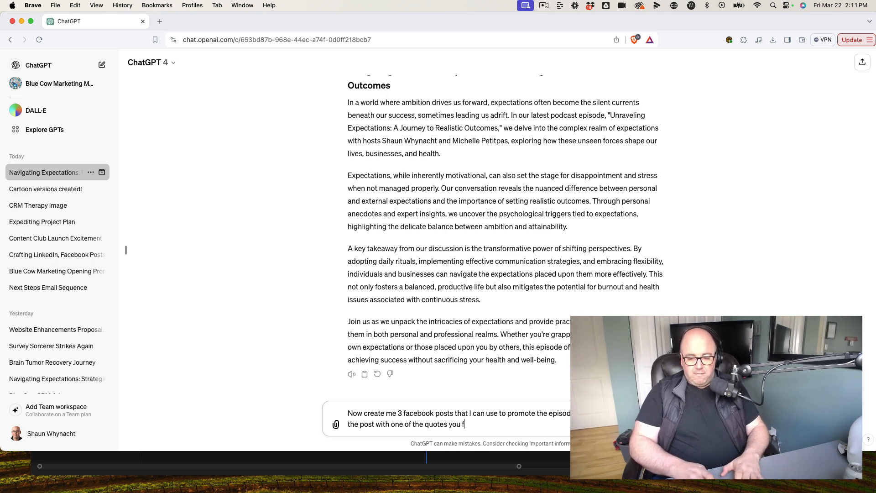
text(ound.  Don)
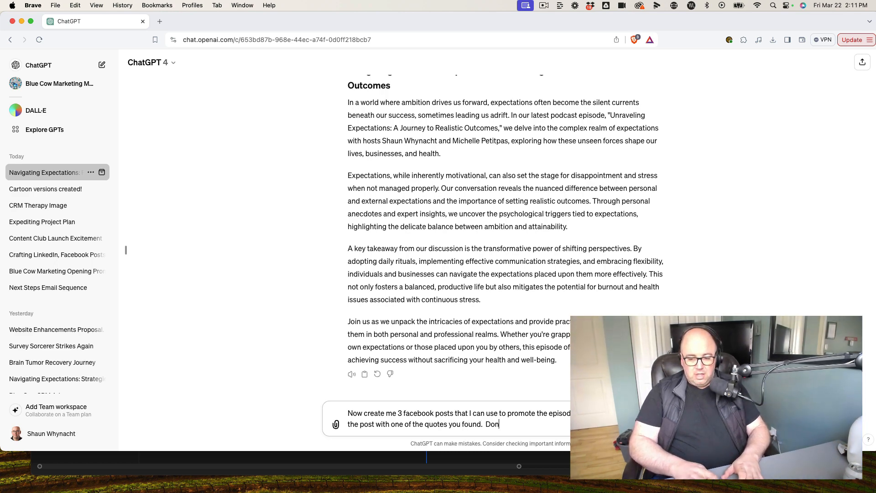
text('t use the same quote t)
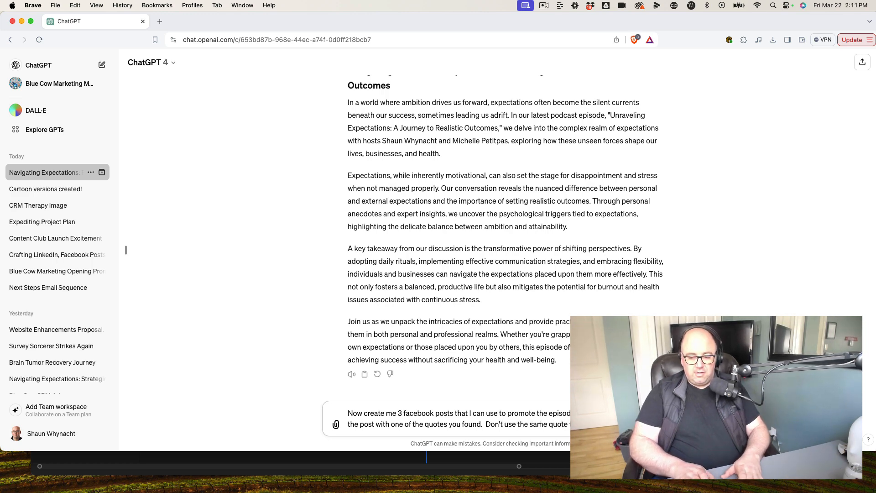
text(wice.)
key(Return)
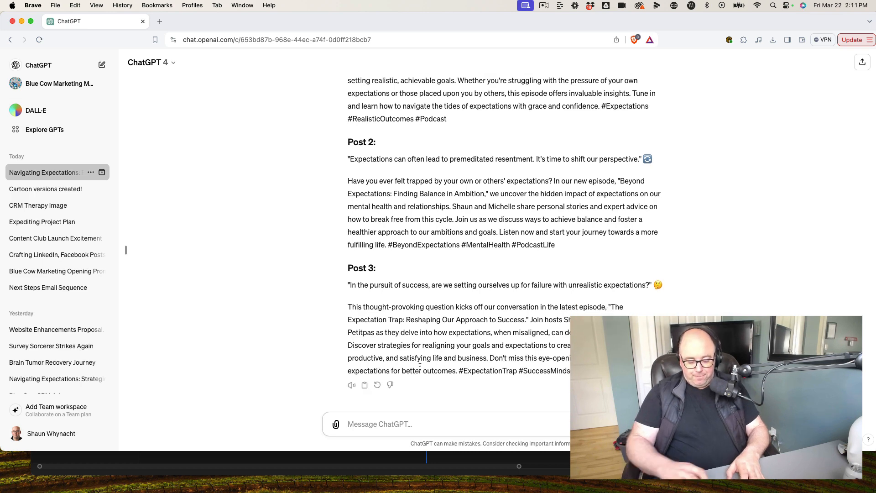
Begin another prompt with "Now I'm needing to email this episode along with the blog post to my" and name the email's audience.
text(Now I'm )
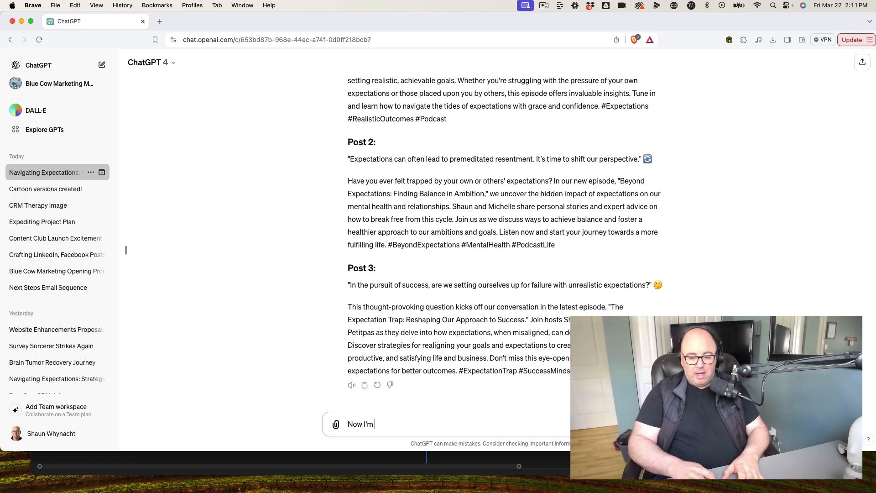
text(needing to email)
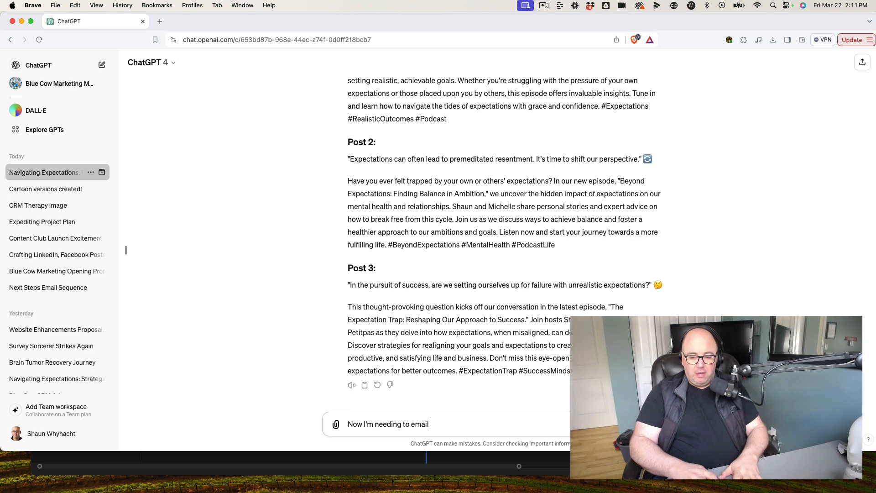
text( this ep)
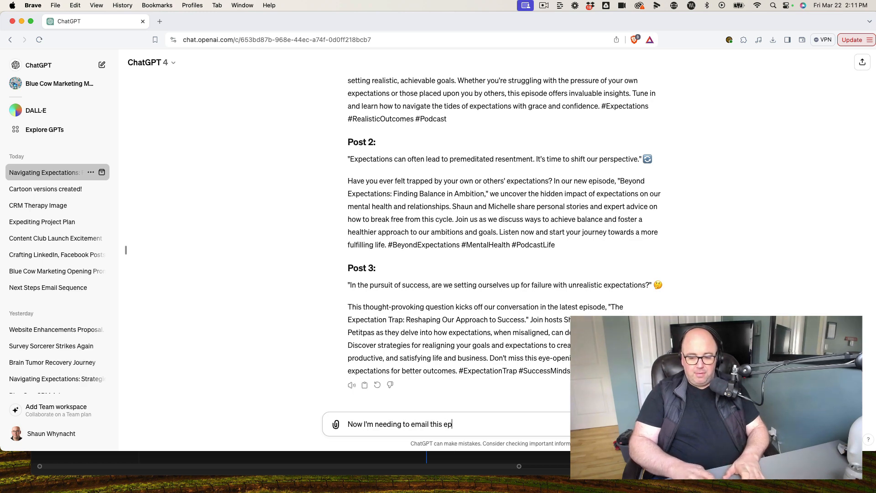
text(isode along with )
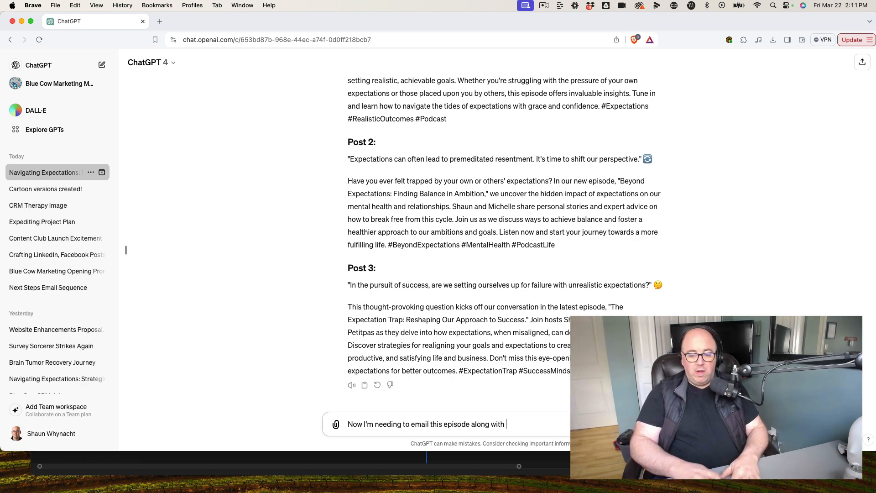
text(the linkedin)
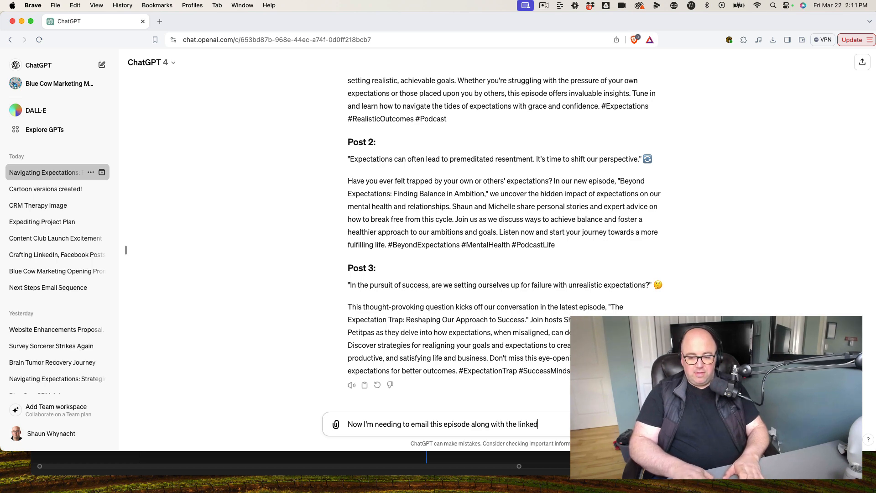
key(BackSpace)
key(BackSpace)
key(BackSpace)
key(BackSpace)
key(BackSpace)
text(blog p)
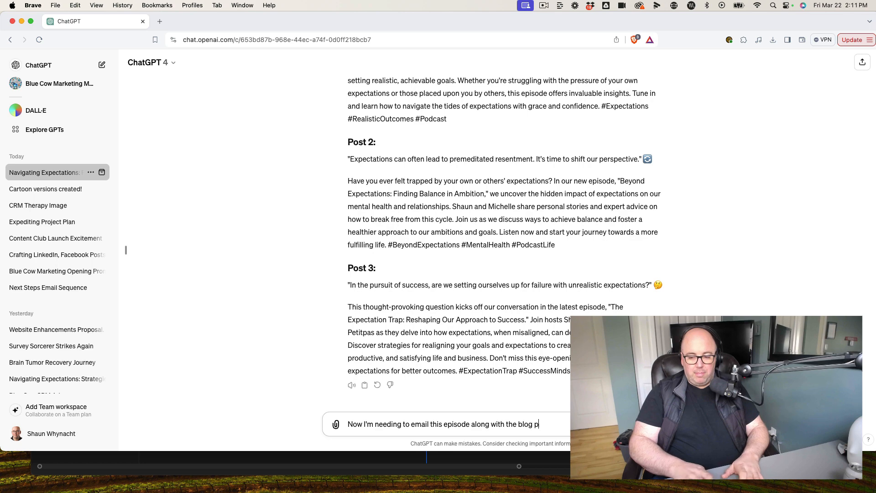
text(ost to my)
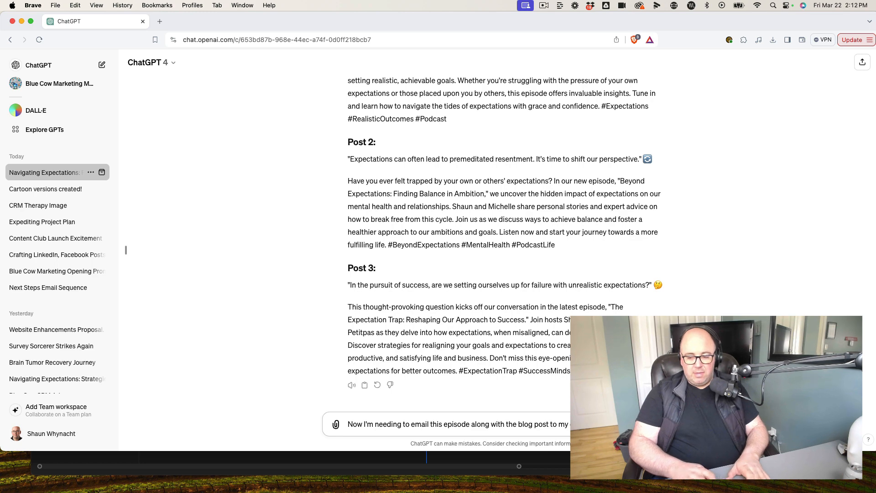
Continue the prompt by requesting an "email that showcases the episode and the blog post.".
text(email that)
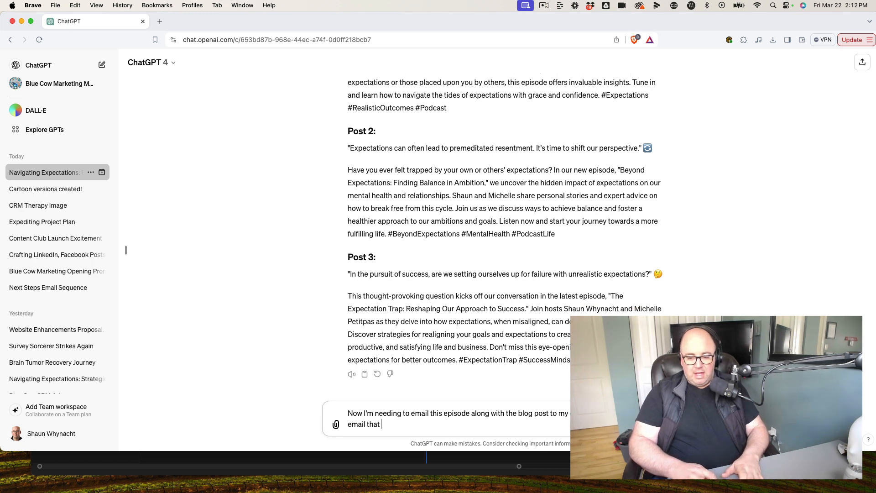
text( showcas)
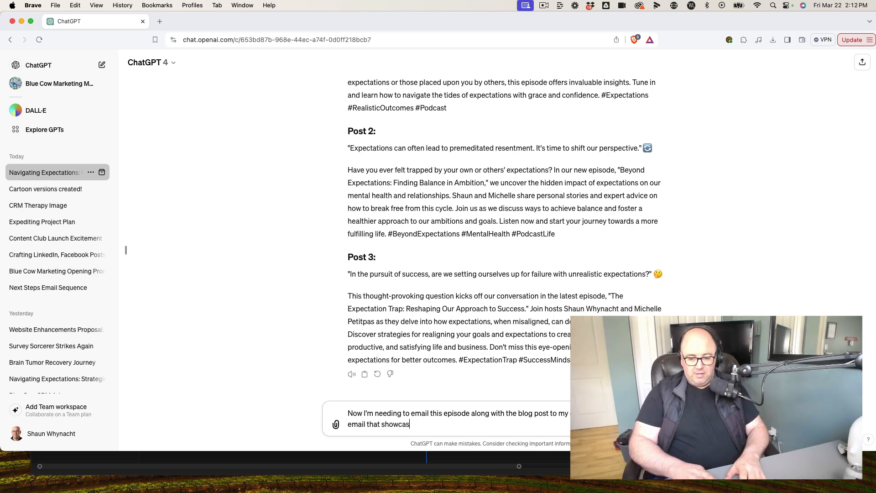
text(es the ep)
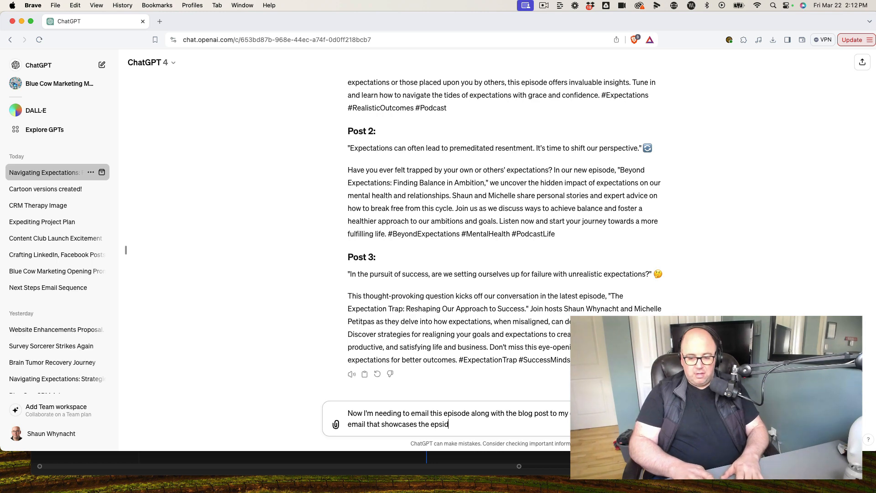
text(i)
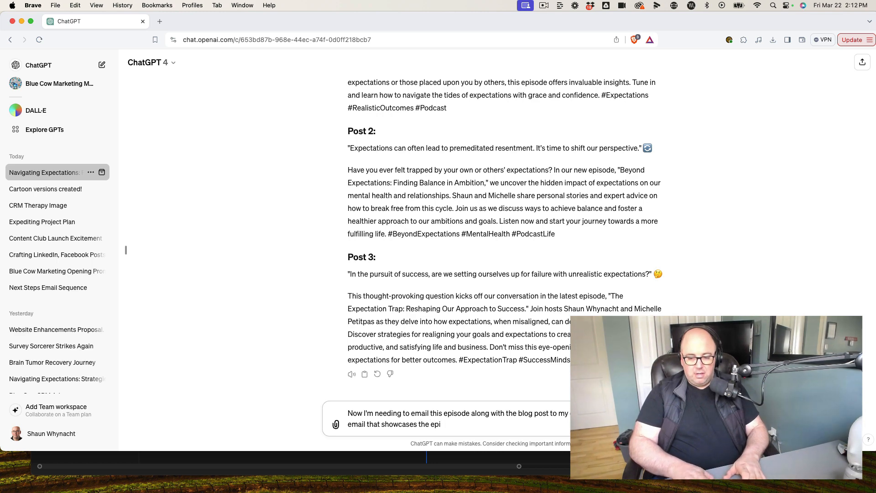
text(sode and the )
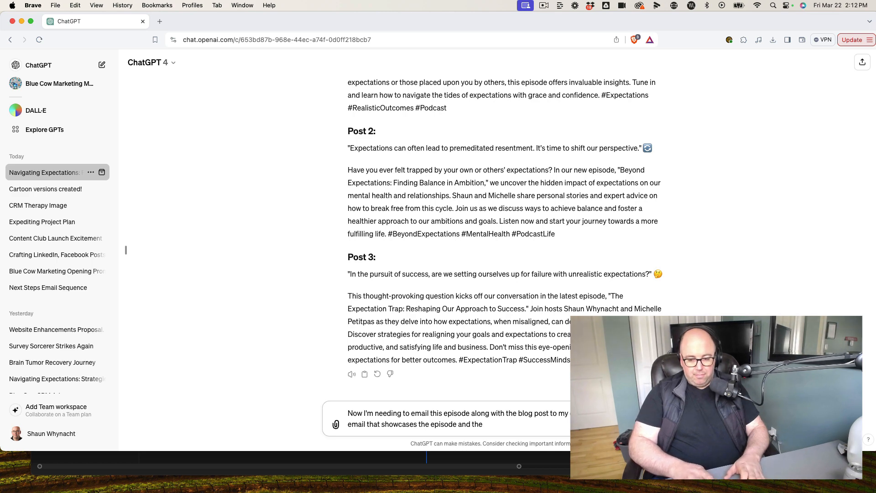
text(blog post.)
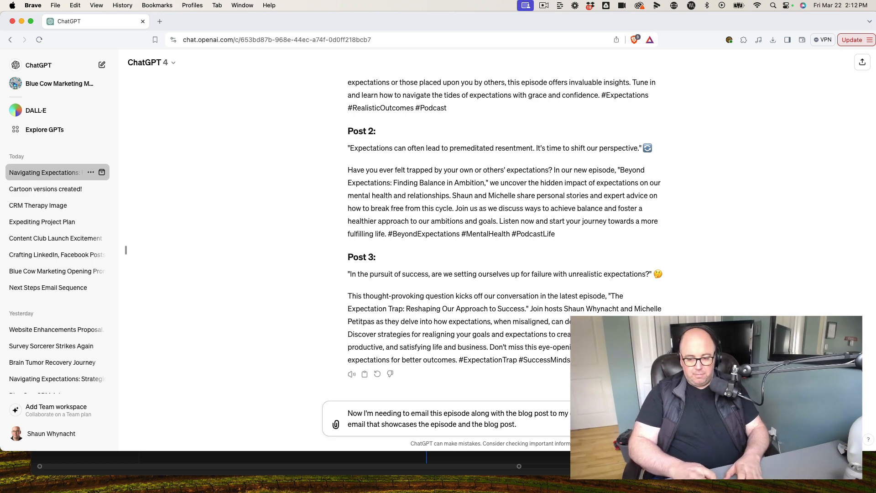
Add to the prompt that the email's end should include a place "where people can click to book a free consult with me.".
text(  Include )
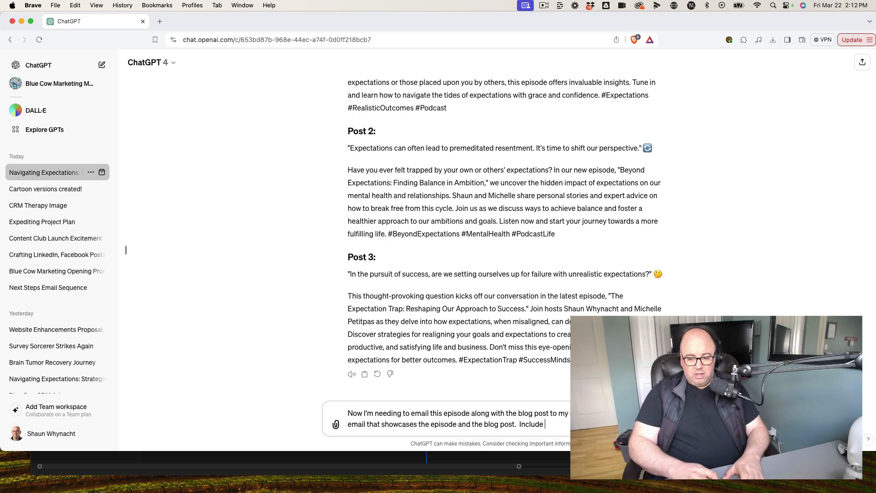
text(at the e)
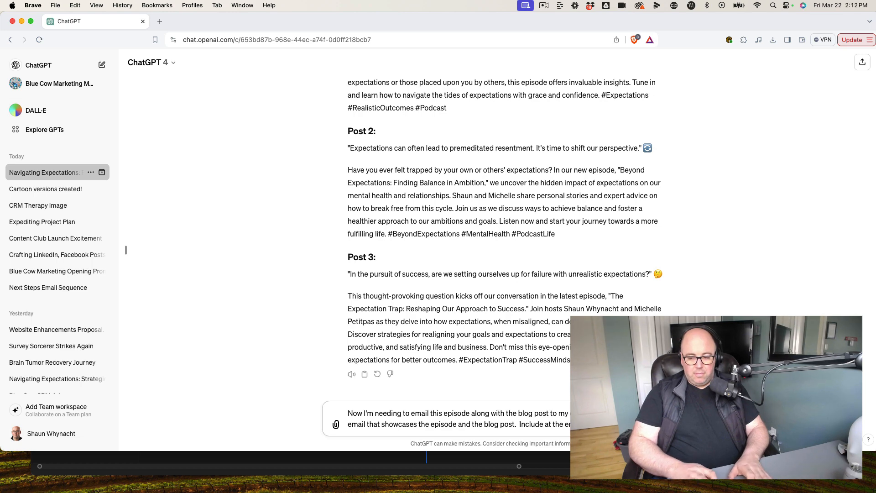
text(where peo)
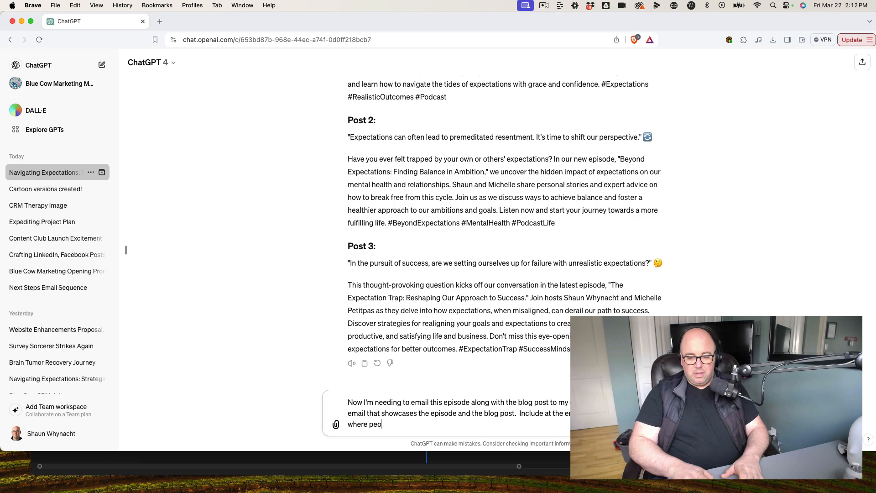
text(;ee cna)
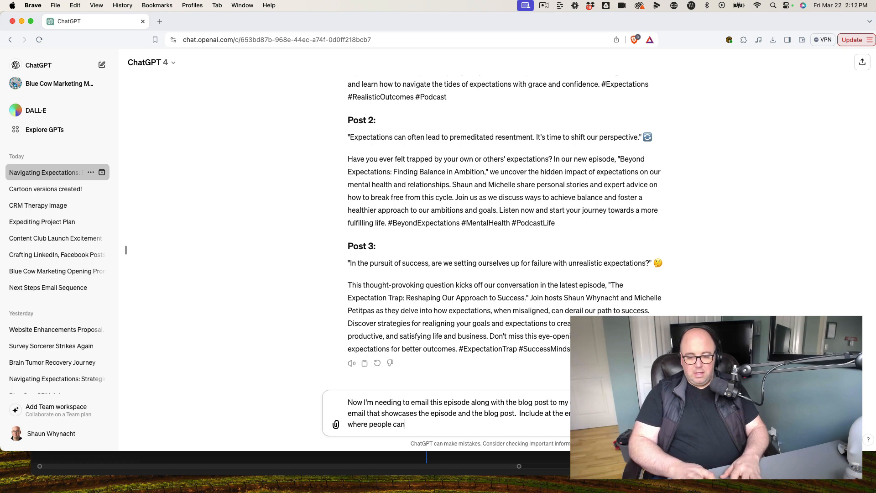
text( clikc to)
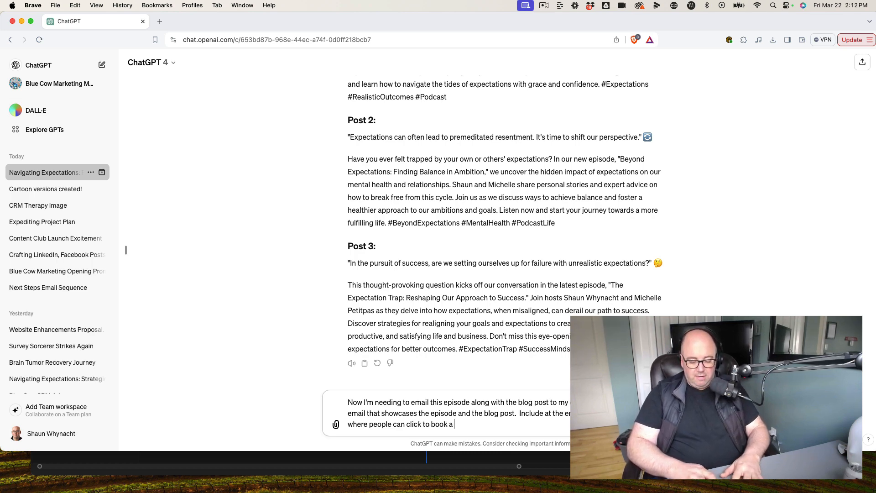
text(free)
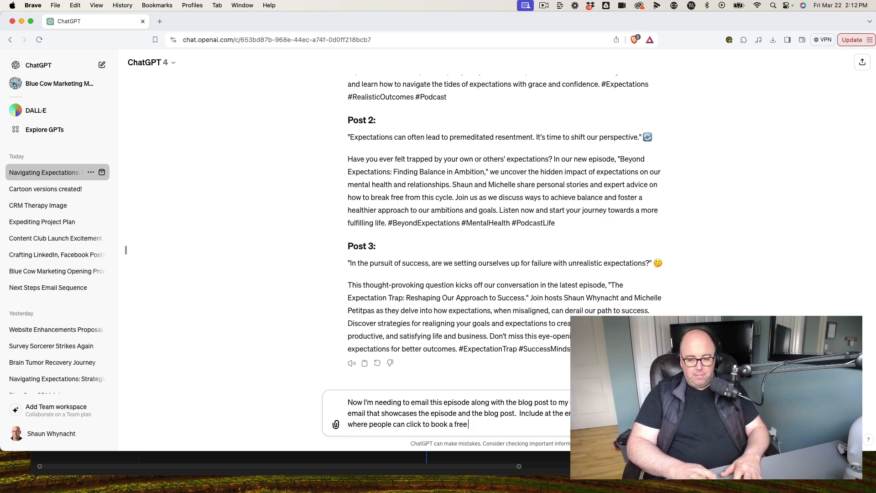
text(e consult with me.)
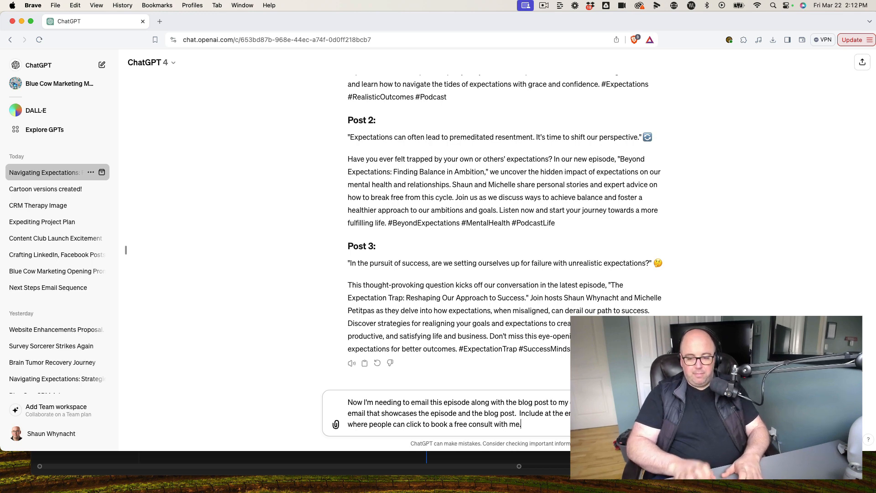
Send the email prompt and review the conversation from the original transcript request to the finished promotional email.
key(Return)
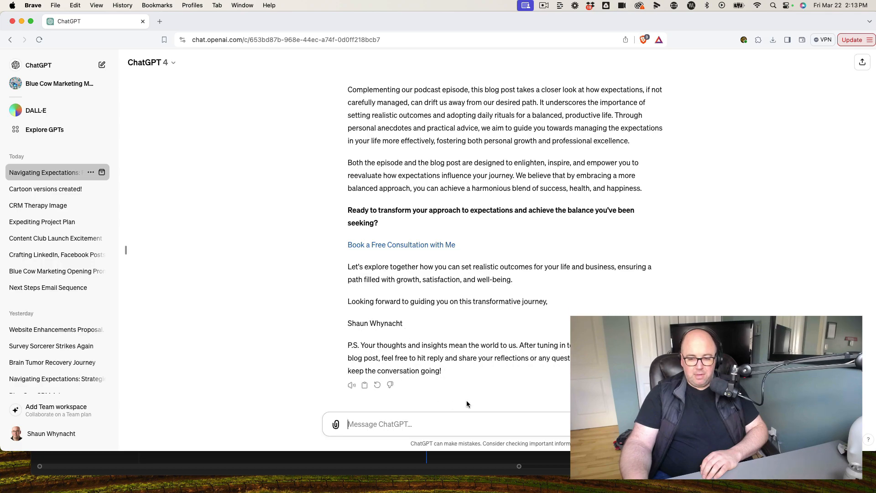
scroll(467, 398, up, 15)
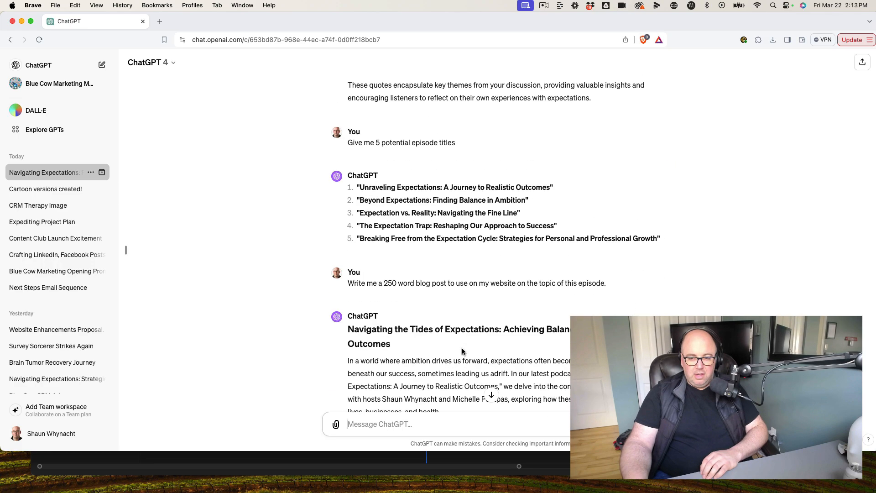
scroll(462, 351, up, 20)
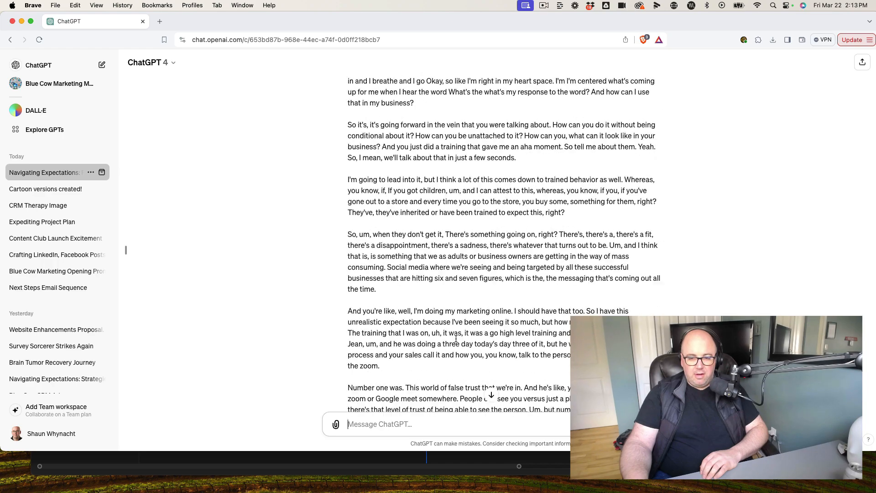
scroll(455, 338, up, 10)
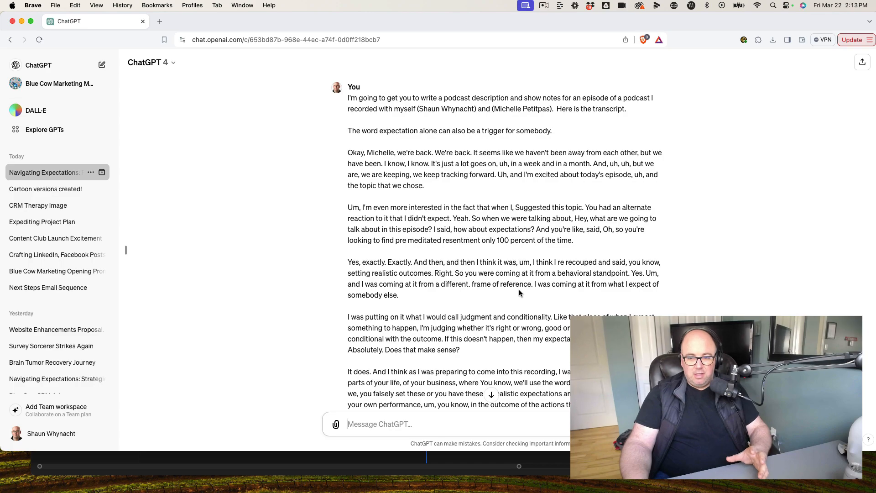
scroll(520, 292, down, 15)
scroll(519, 291, down, 10)
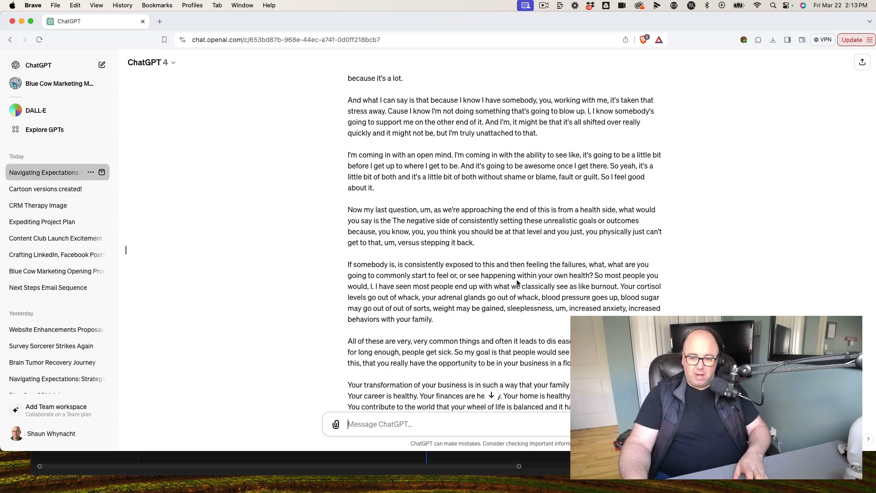
scroll(517, 283, down, 20)
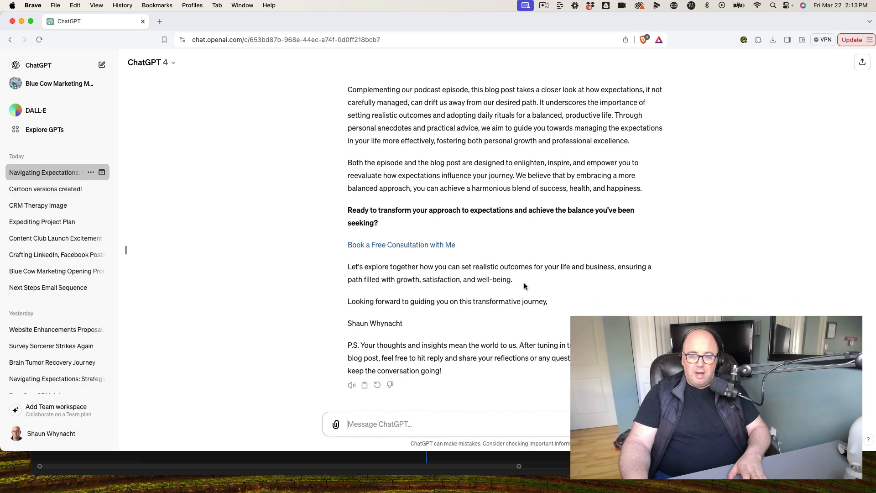
scroll(488, 319, up, 3)
scroll(485, 319, down, 3)
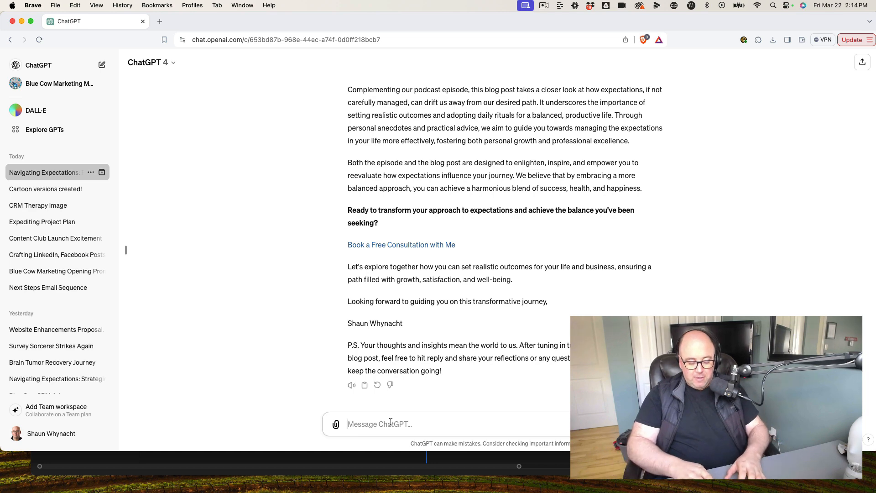
Begin a new prompt with "Can you generate a prompt template I can use".
text(Can you generate a)
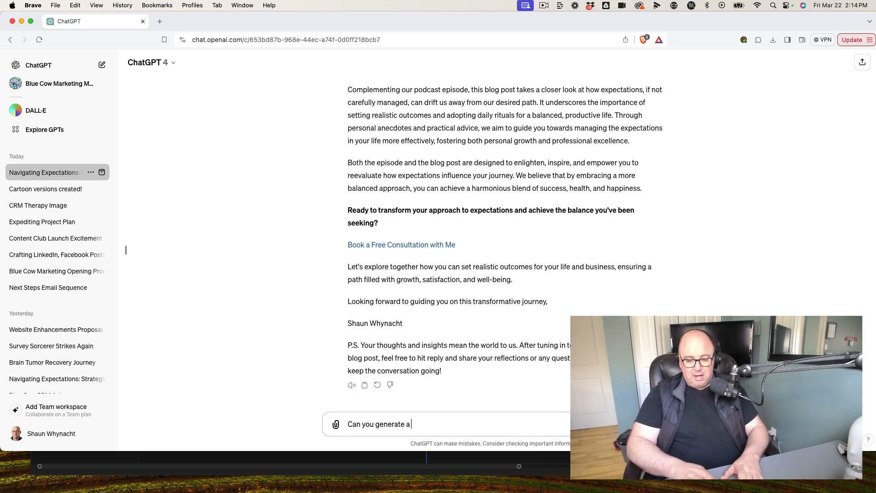
text(prompt re)
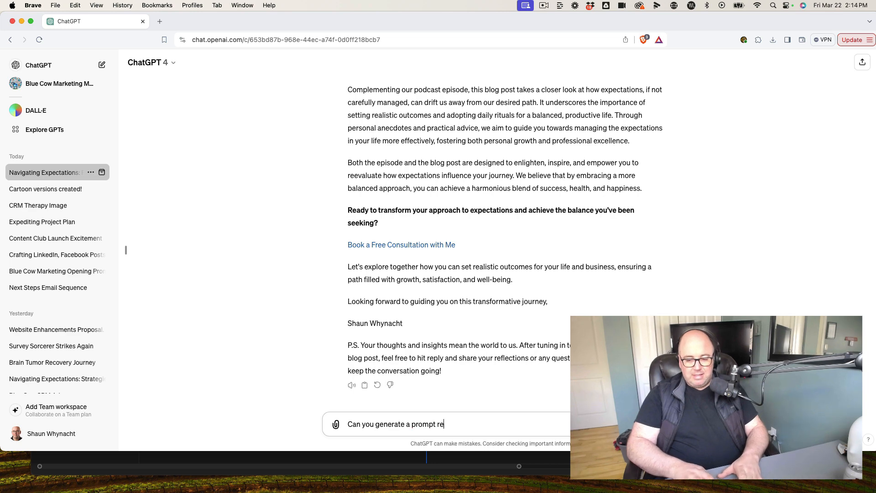
key(BackSpace)
key(BackSpace)
text(templ)
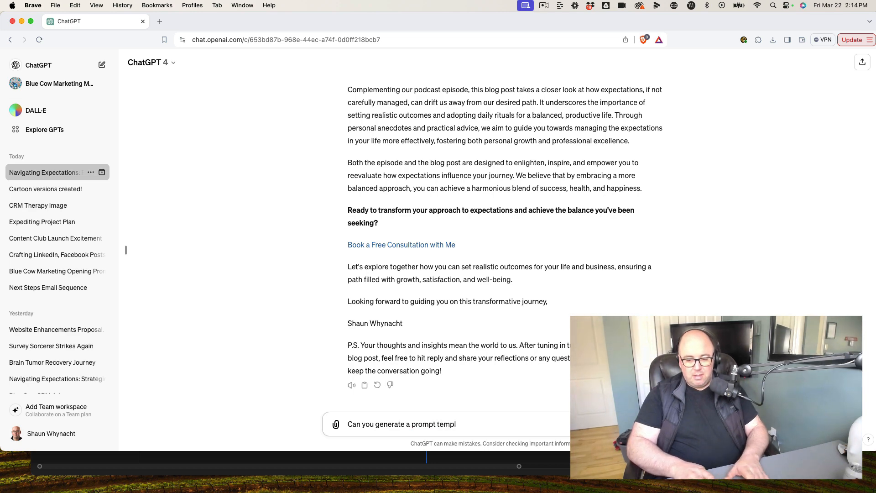
text(ate I can use)
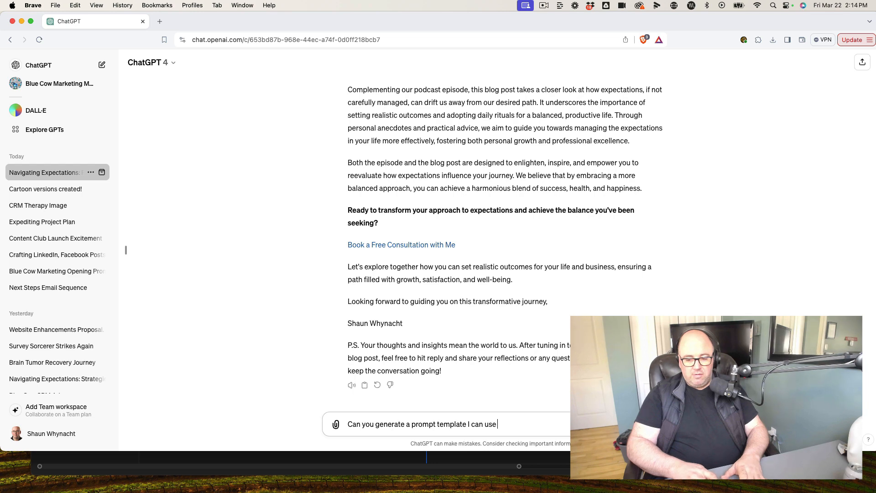
Complete the request with "next time" to get all the content "created with the prompt and the transcript", end it as a question and send it.
text(to get all thes)
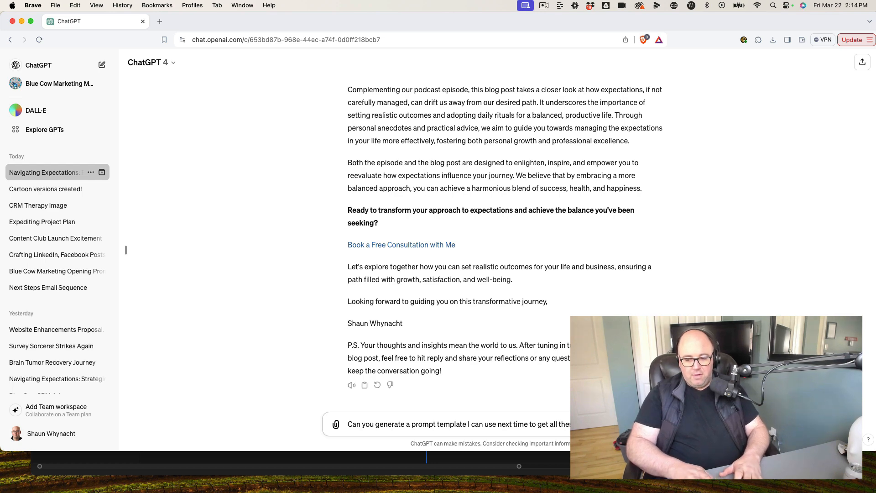
text(content created with)
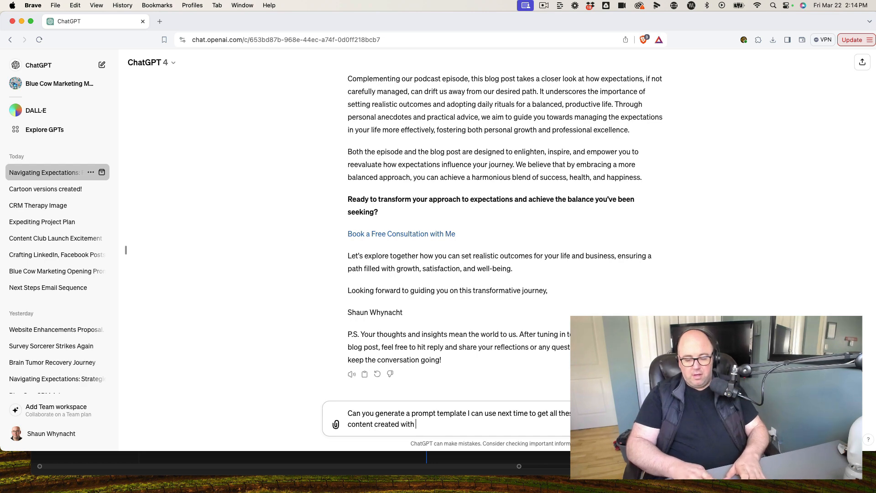
text(prompt and th)
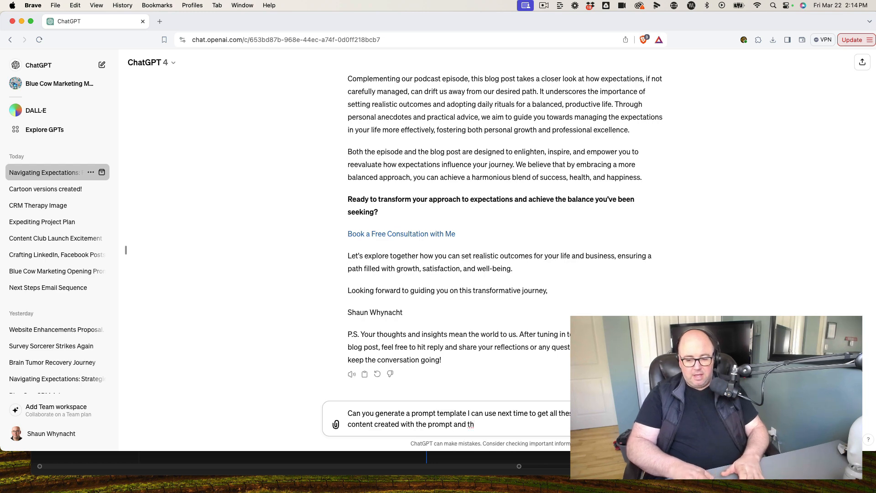
text(pt.)
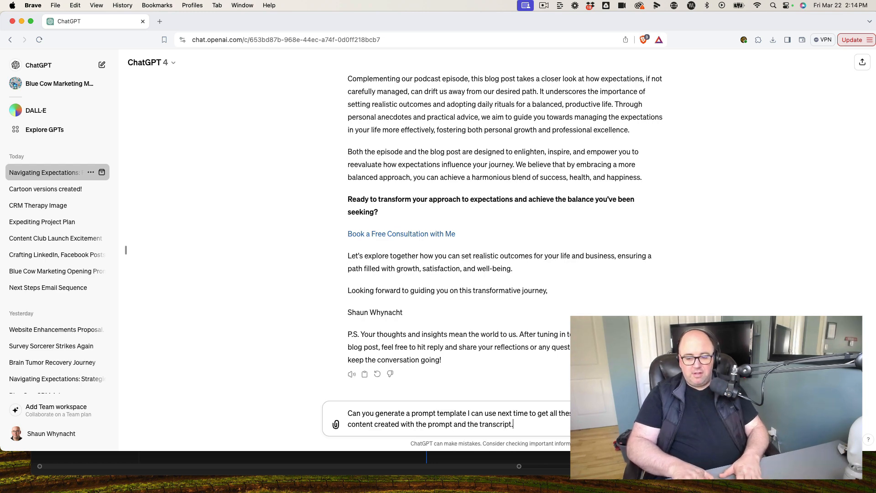
text(?)
key(Return)
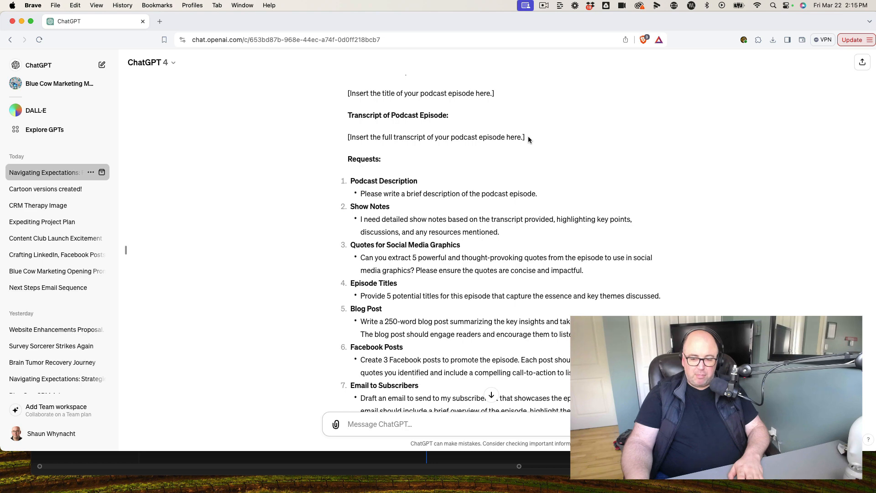
Review the generated prompt template from the episode title to the additional notes, and look back at the earlier email and blog post.
scroll(415, 261, down, 5)
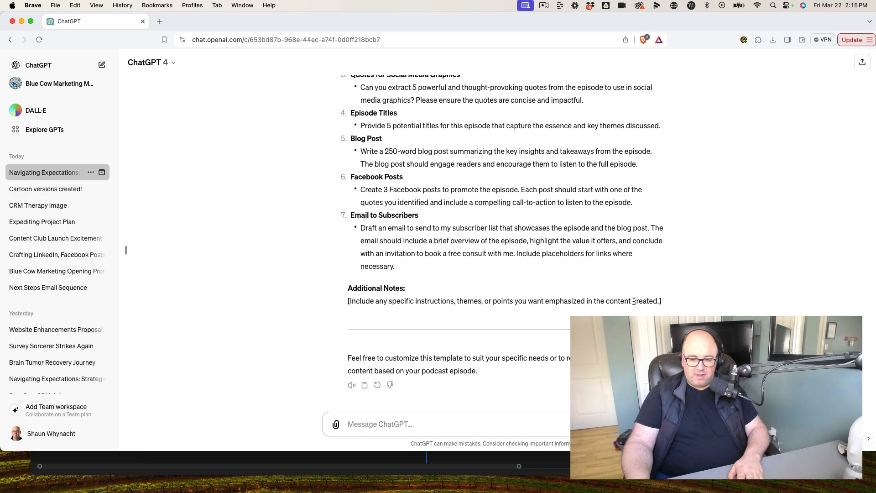
drag(675, 300, 346, 93)
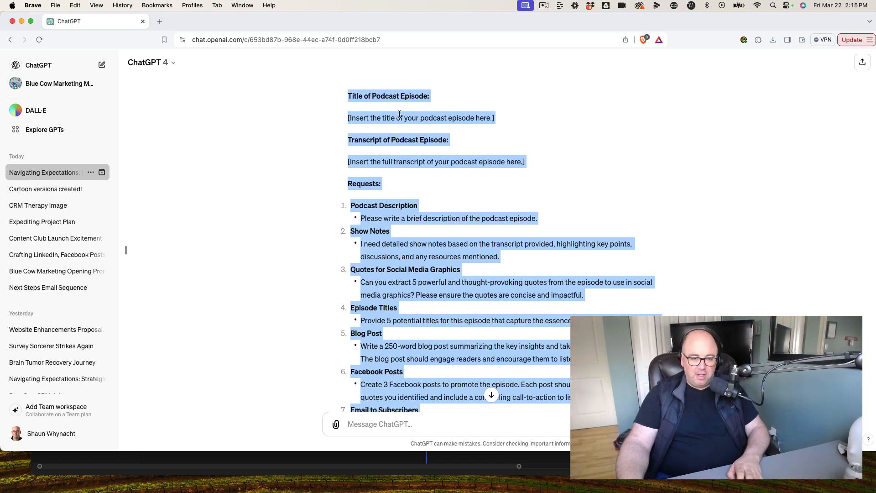
click(295, 144)
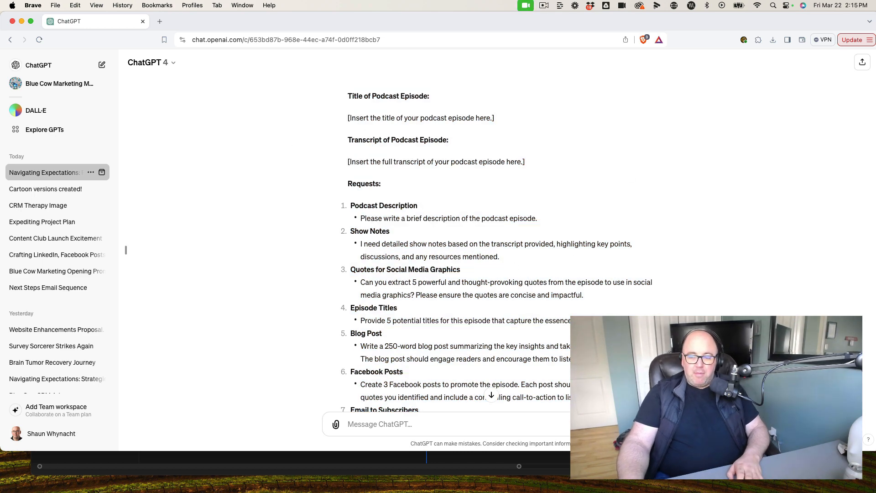
scroll(457, 242, down, 5)
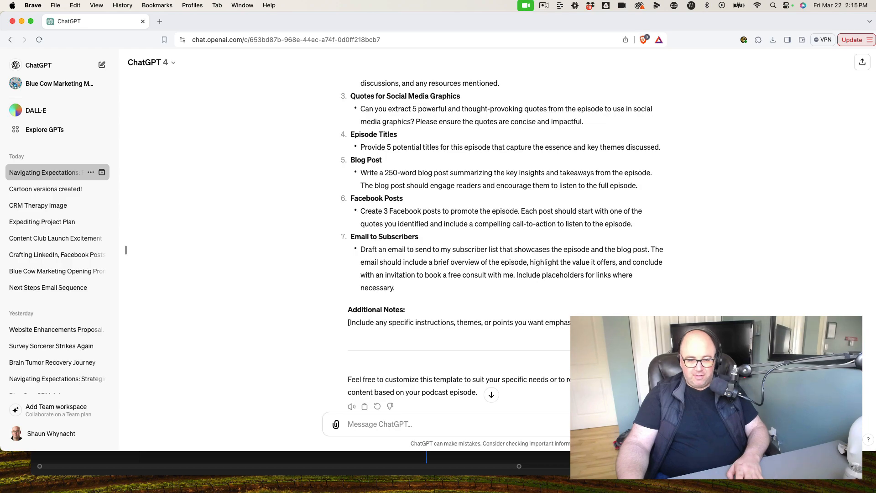
scroll(456, 241, up, 15)
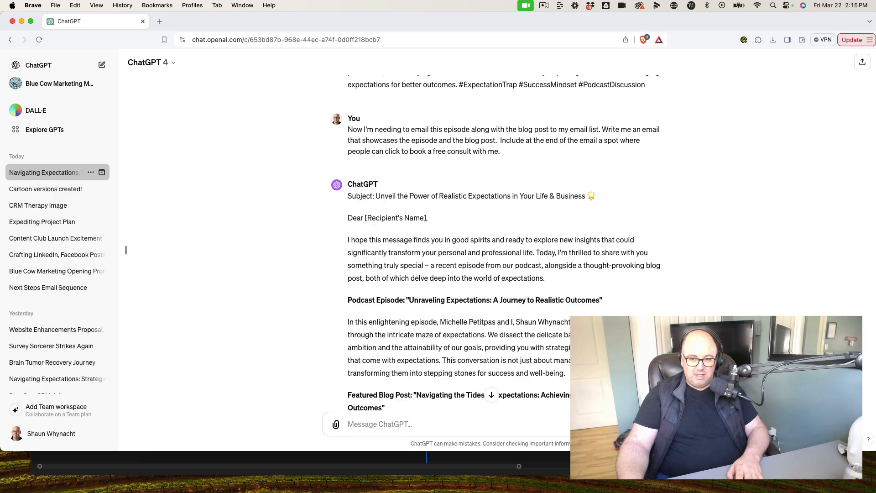
scroll(506, 264, down, 10)
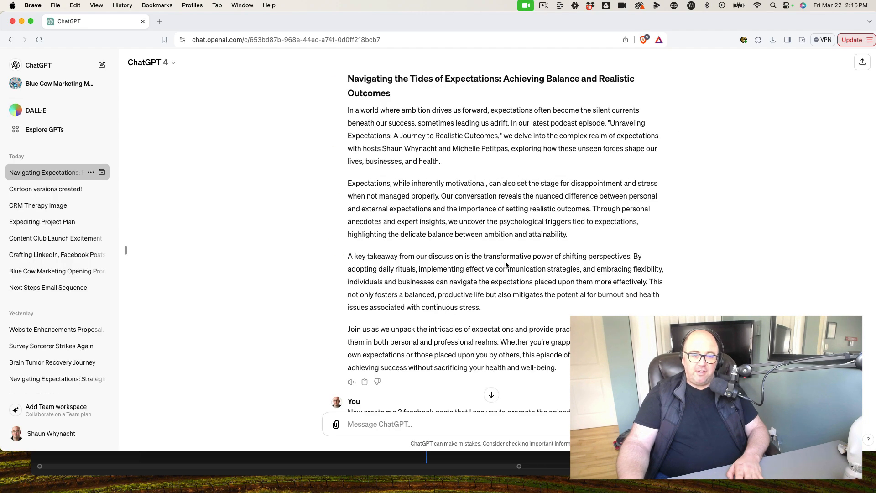
Open the GPTs directory and look through its featured and trending GPTs.
click(38, 135)
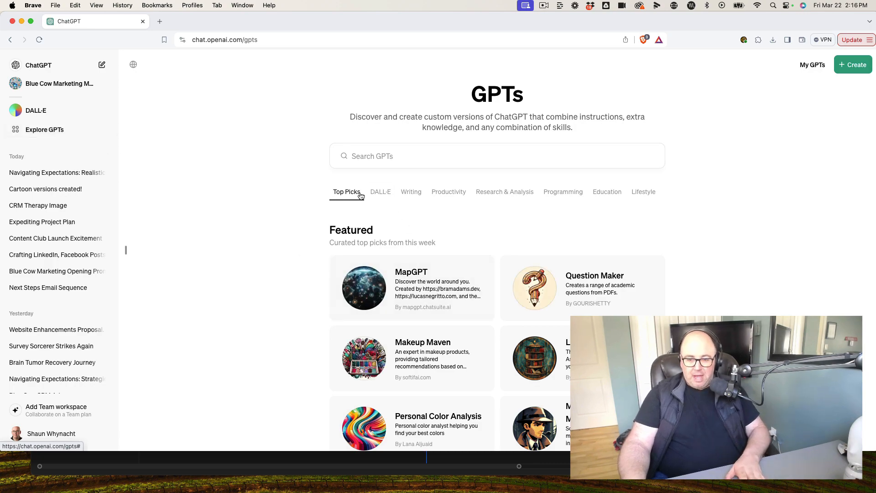
scroll(440, 283, down, 10)
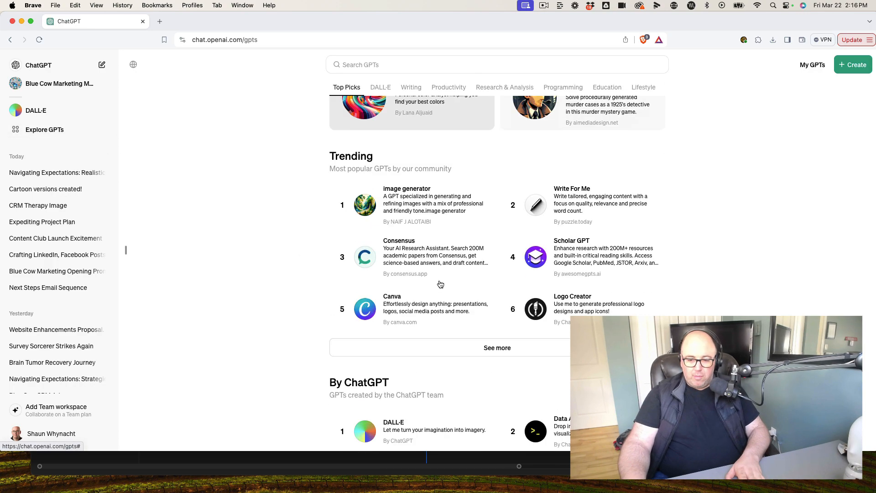
scroll(440, 283, down, 3)
scroll(439, 281, up, 3)
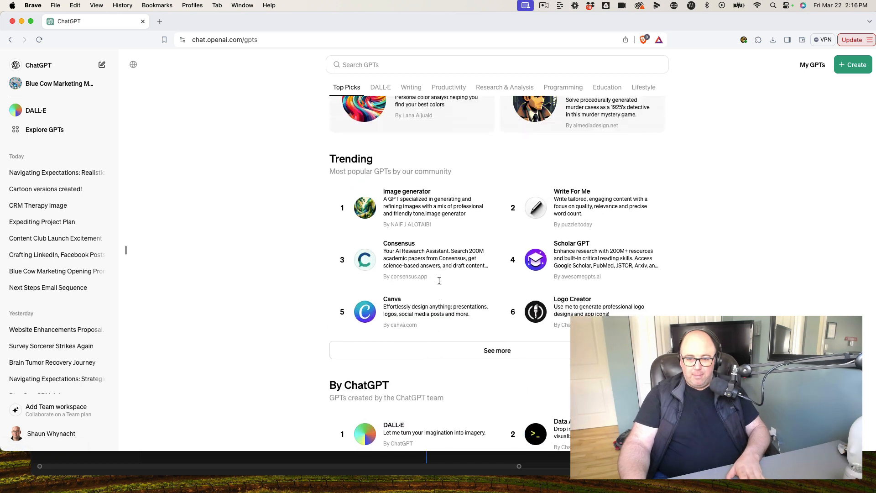
scroll(439, 280, up, 1)
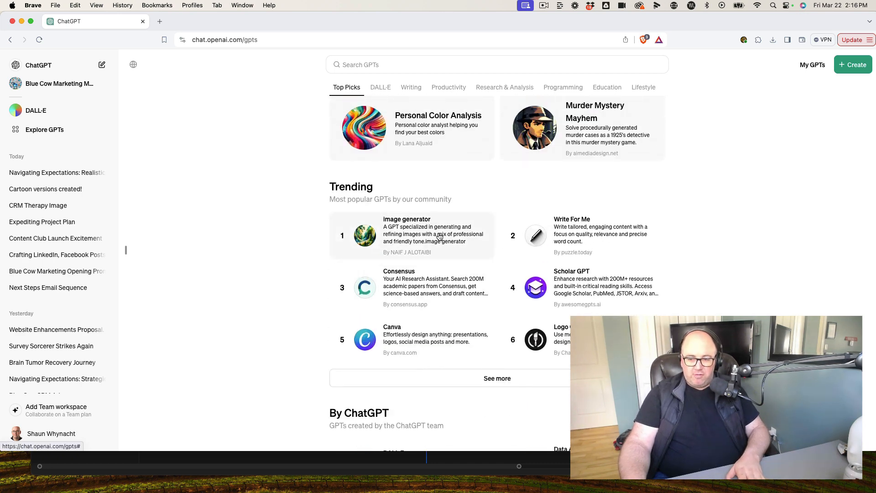
scroll(591, 274, up, 3)
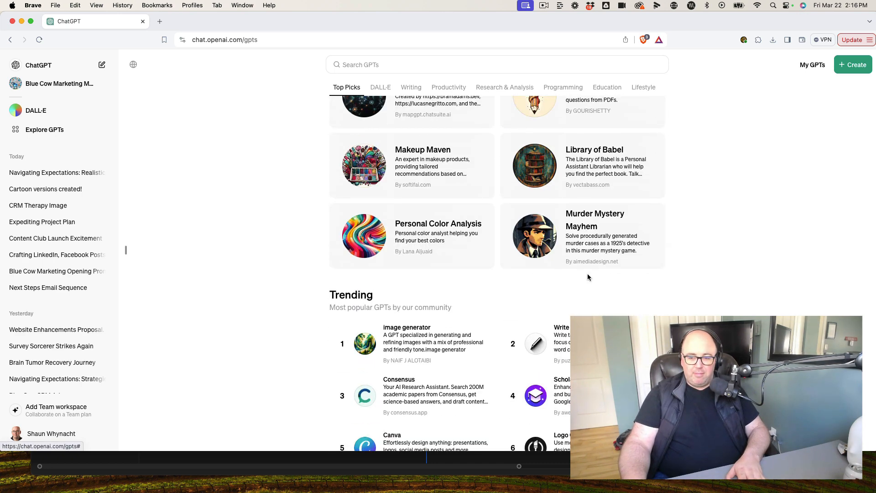
scroll(601, 234, up, 1)
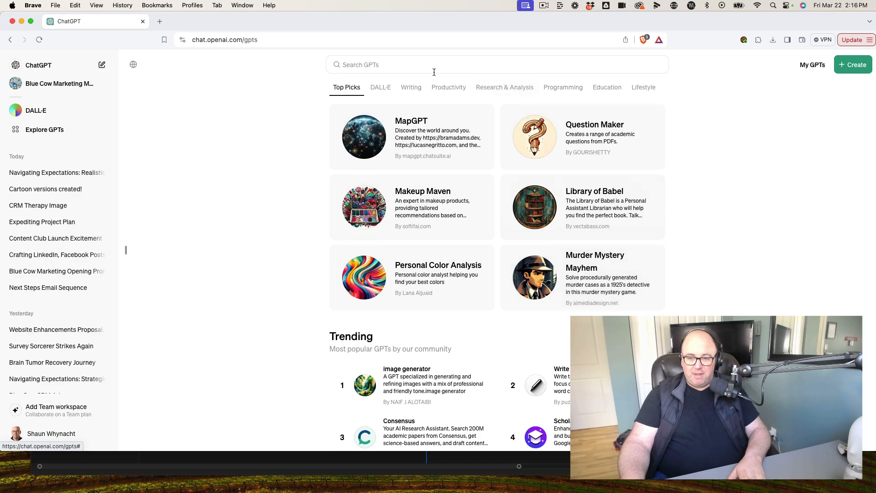
Browse the Writing, Productivity, Research & Analysis, Programming, Education and Lifestyle categories of GPTs.
click(410, 89)
click(449, 87)
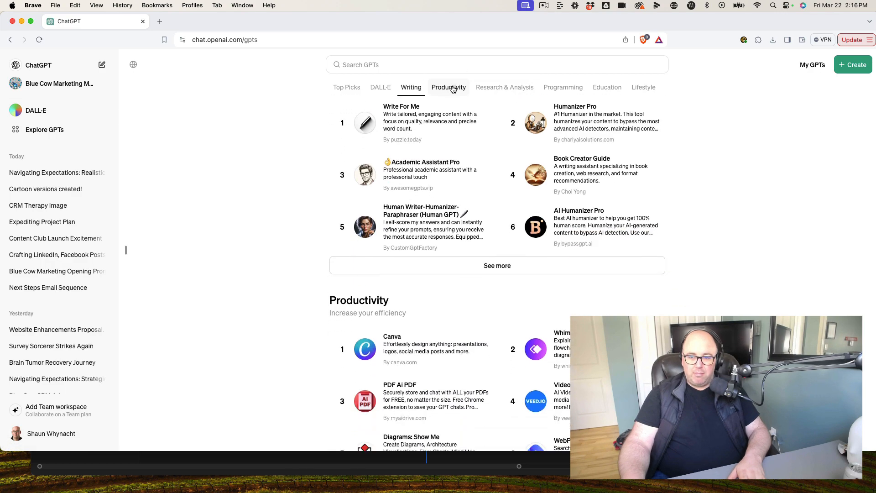
click(509, 89)
click(563, 88)
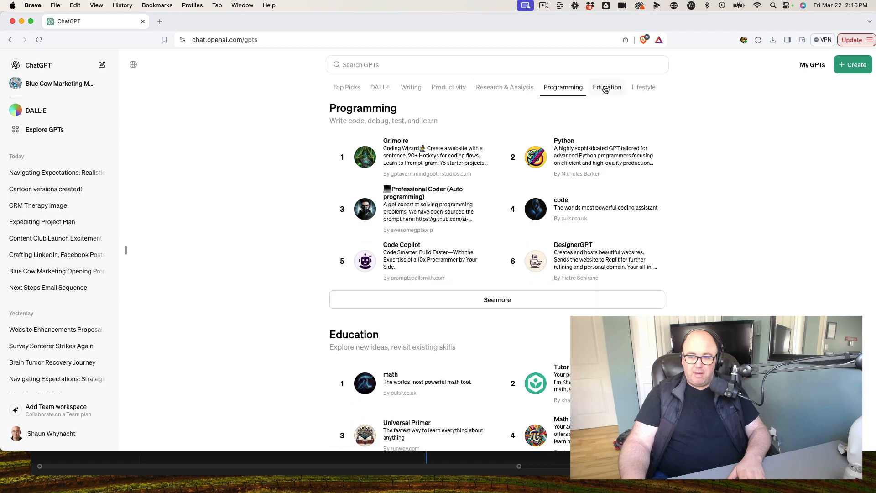
click(612, 90)
click(641, 89)
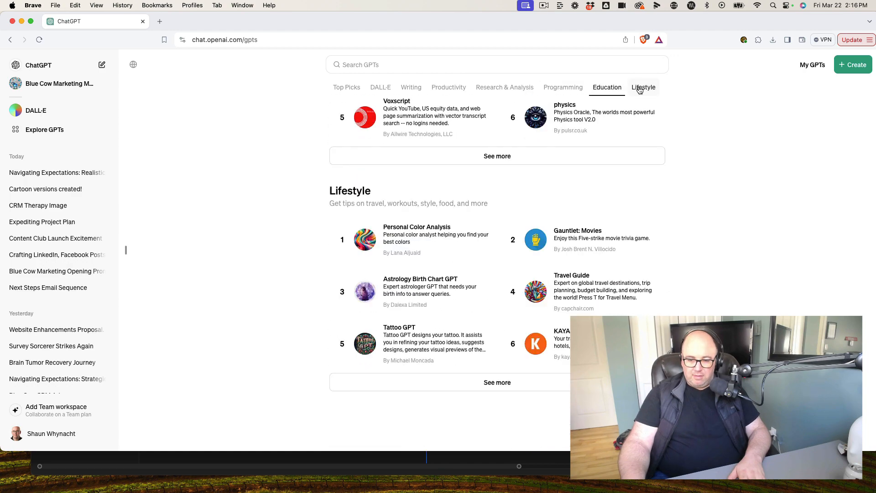
scroll(636, 194, up, 5)
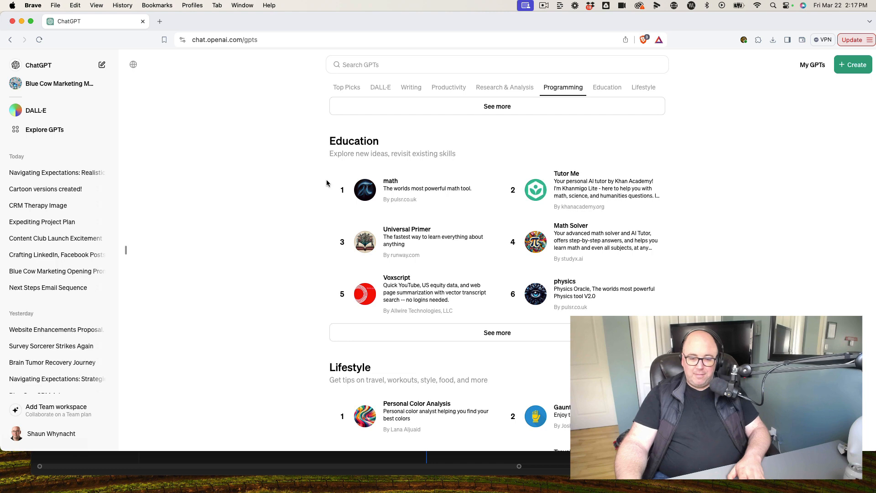
click(543, 6)
click(550, 32)
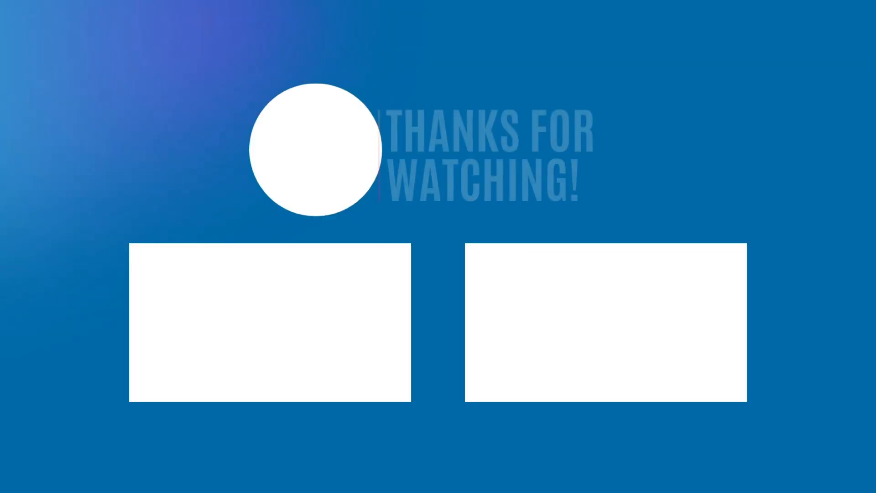